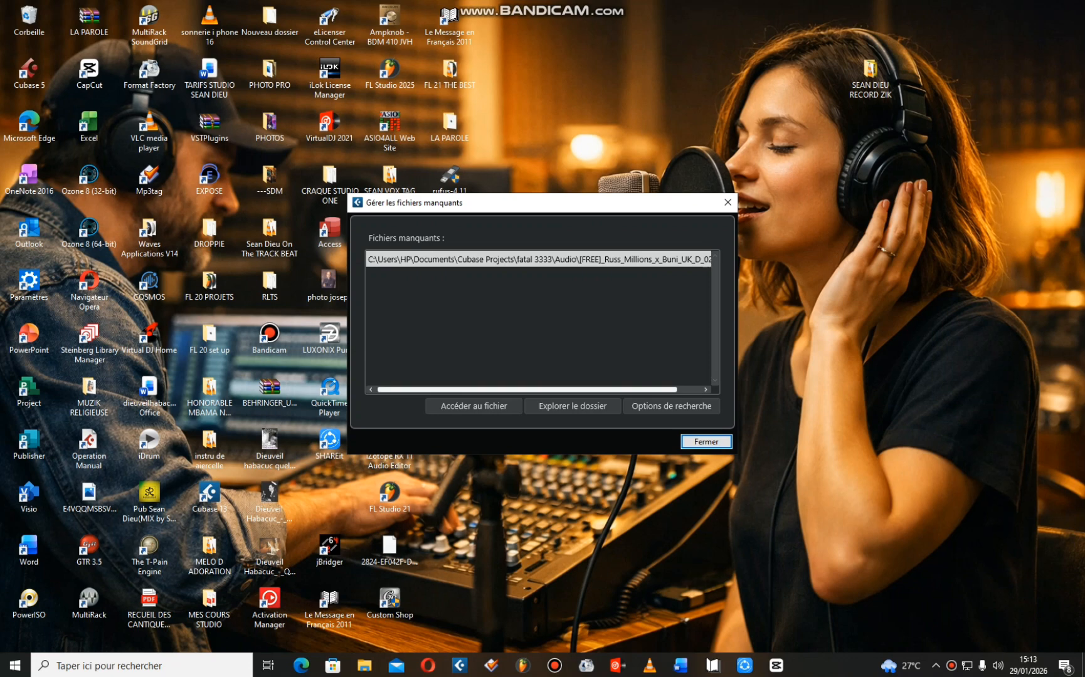
Dismiss the missing-files list and enlarge the track heights in the project
{"action": "left_click", "coordinate": [706, 442]}
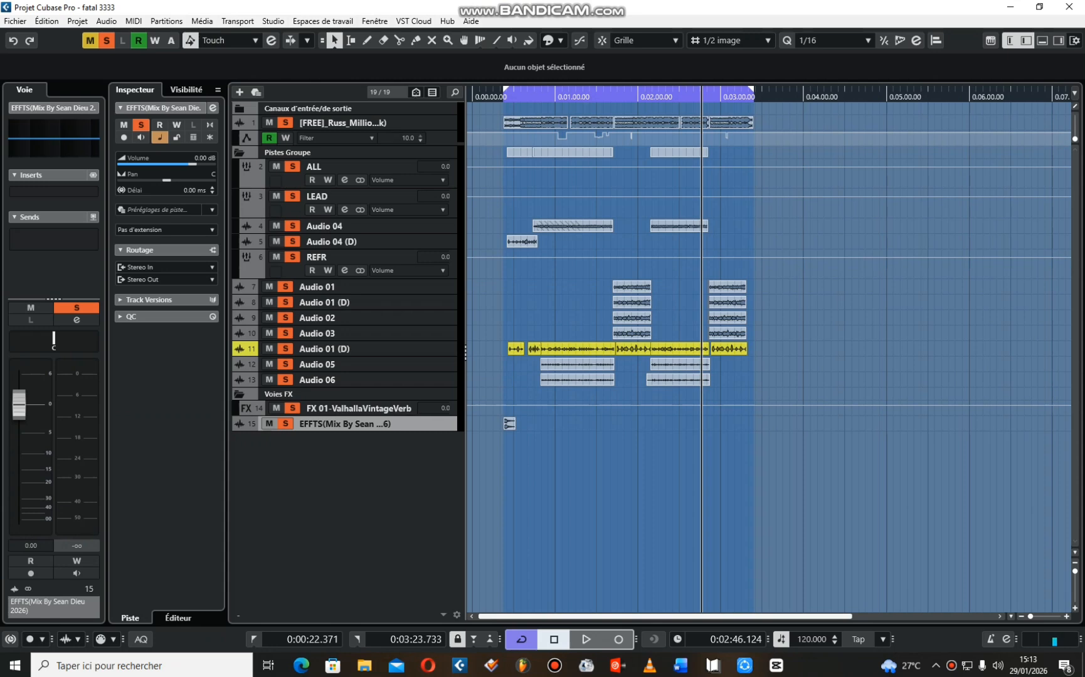
{"action": "left_click", "coordinate": [1075, 608]}
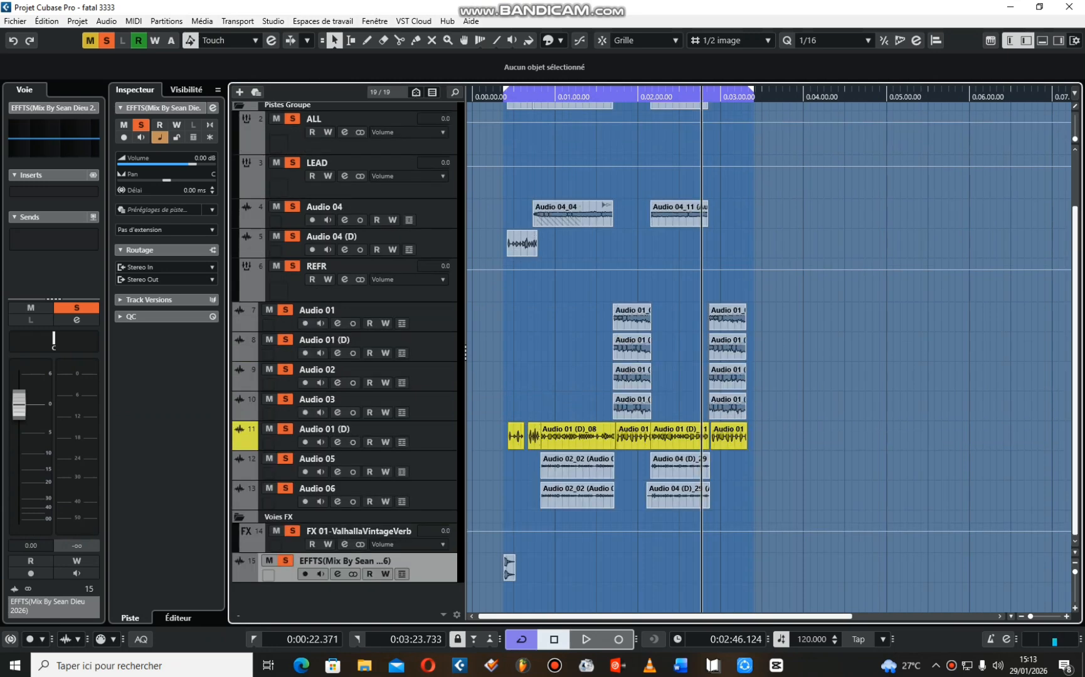
{"action": "scroll", "coordinate": [652, 351], "scroll_direction": "up", "scroll_amount": 2}
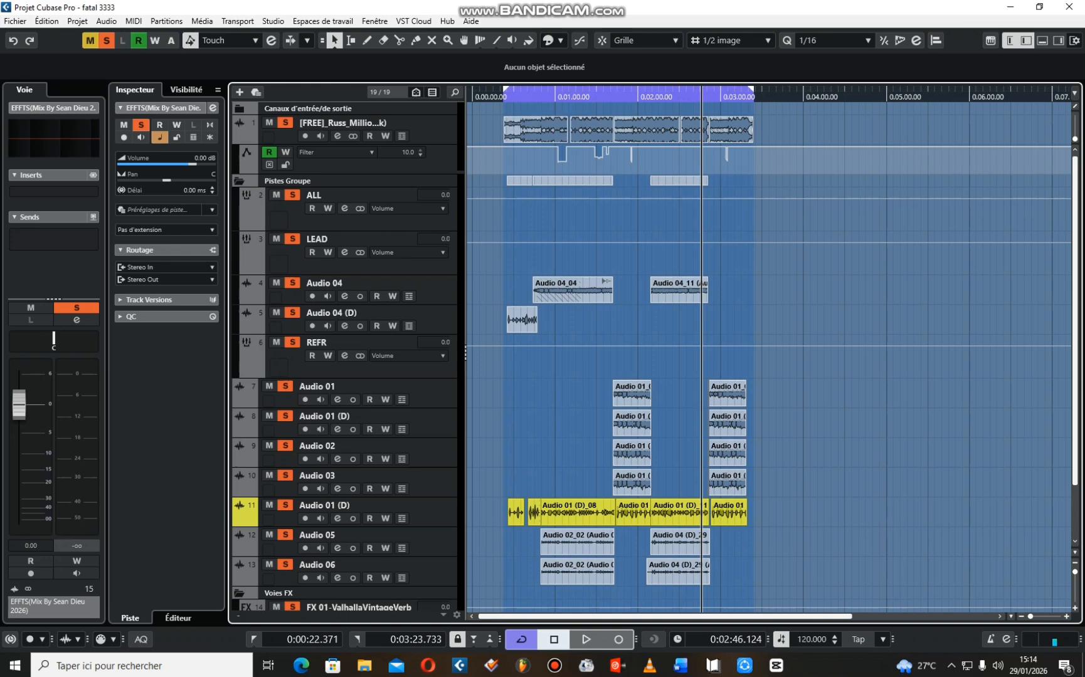
Select the [FREE] Russ Millions beat track and all of its clips
{"action": "left_click", "coordinate": [377, 124]}
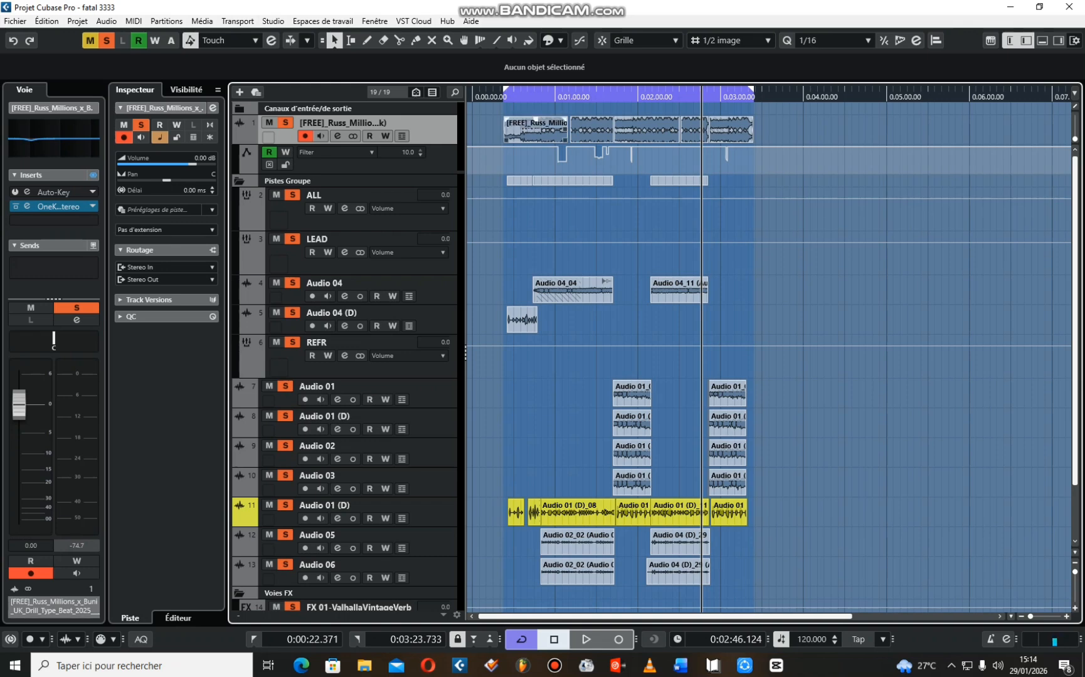
{"action": "left_click_drag", "start_coordinate": [790, 129], "coordinate": [525, 120]}
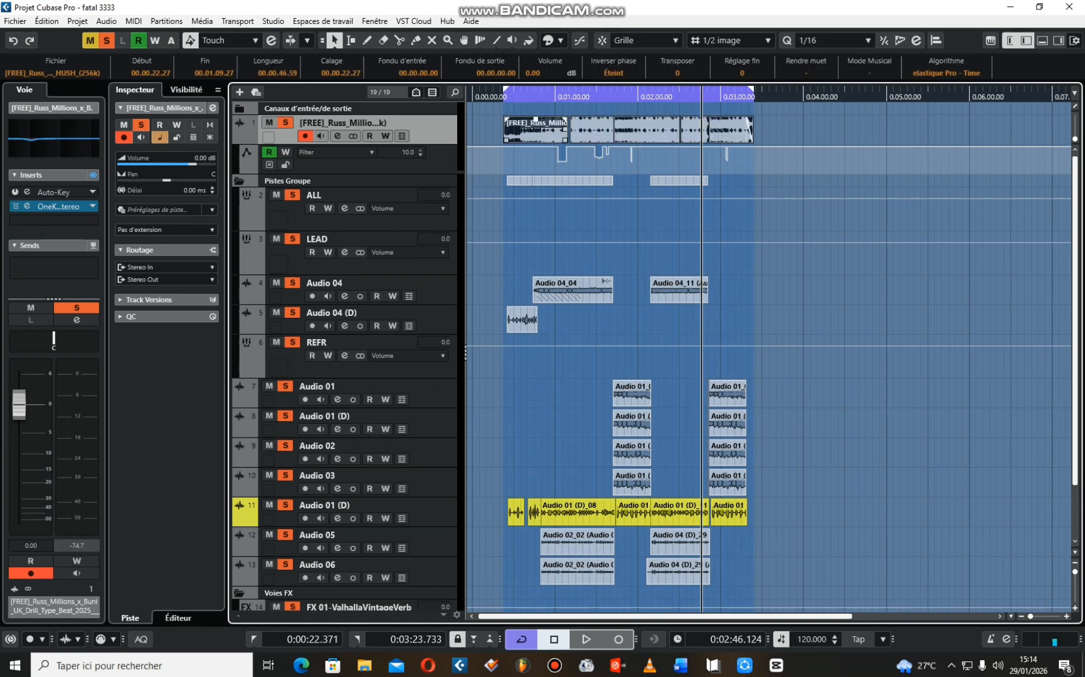
{"action": "left_click_drag", "start_coordinate": [781, 135], "coordinate": [514, 104]}
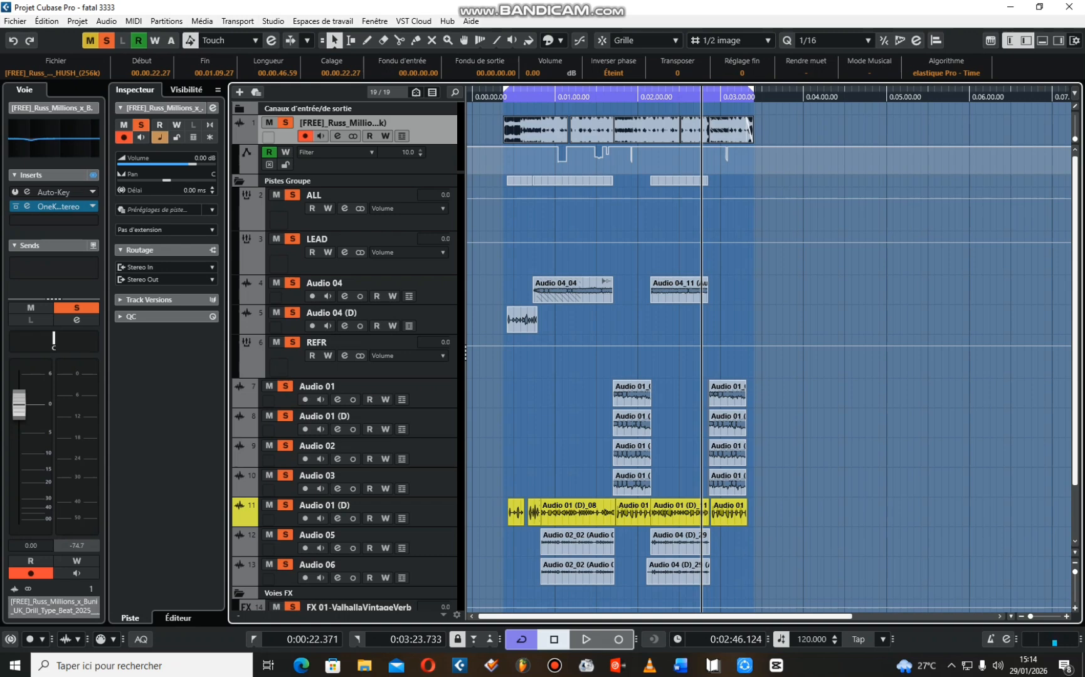
{"action": "scroll", "coordinate": [653, 351], "scroll_direction": "down", "scroll_amount": 2}
{"action": "scroll", "coordinate": [652, 351], "scroll_direction": "up", "scroll_amount": 2}
Remove the Ozone Stabilizer and Ozone 9 Spectral Shaper inserts from the ALL group channel, discarding their modifications
{"action": "left_click", "coordinate": [346, 219]}
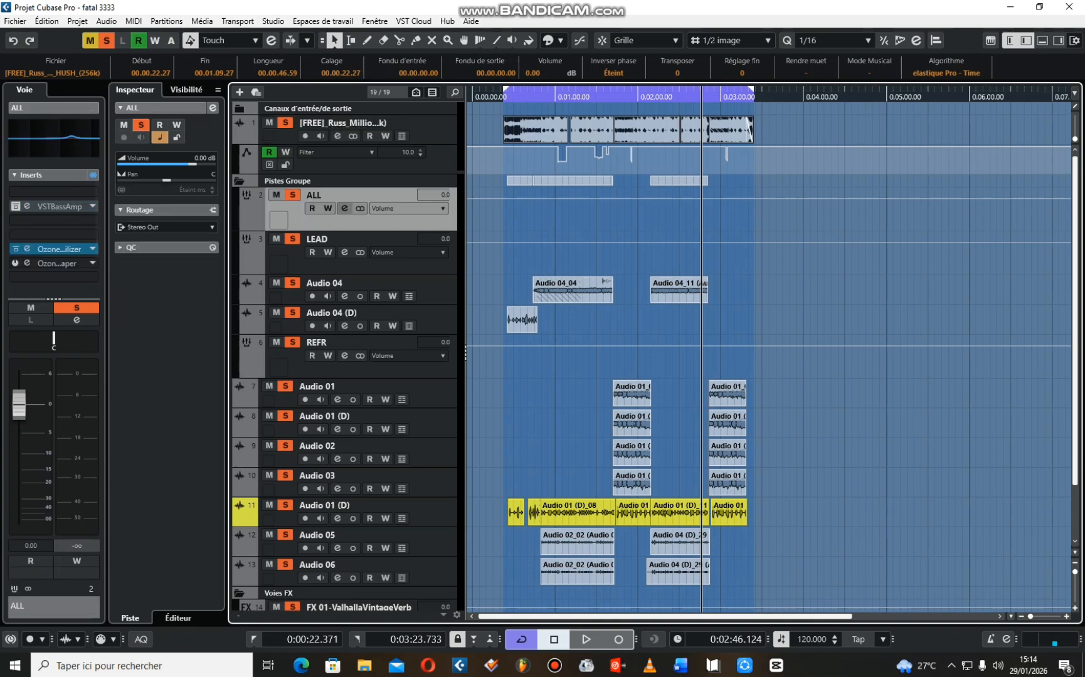
{"action": "left_click", "coordinate": [344, 208]}
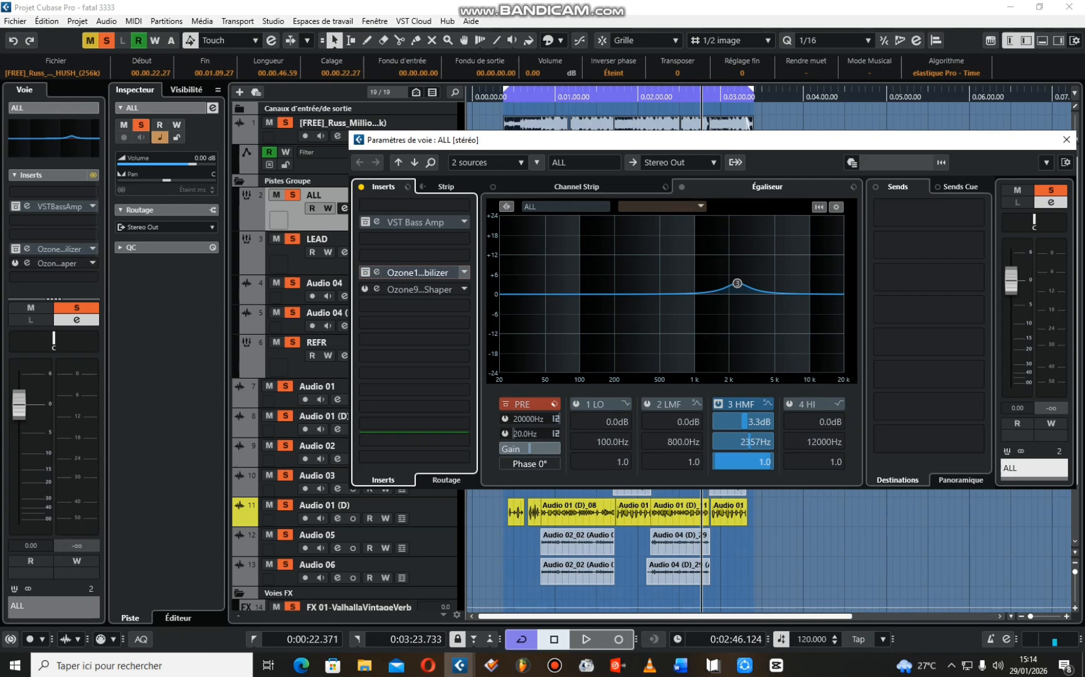
{"action": "left_click", "coordinate": [464, 273]}
{"action": "scroll", "coordinate": [409, 298], "scroll_direction": "up", "scroll_amount": 5}
{"action": "left_click", "coordinate": [403, 299]}
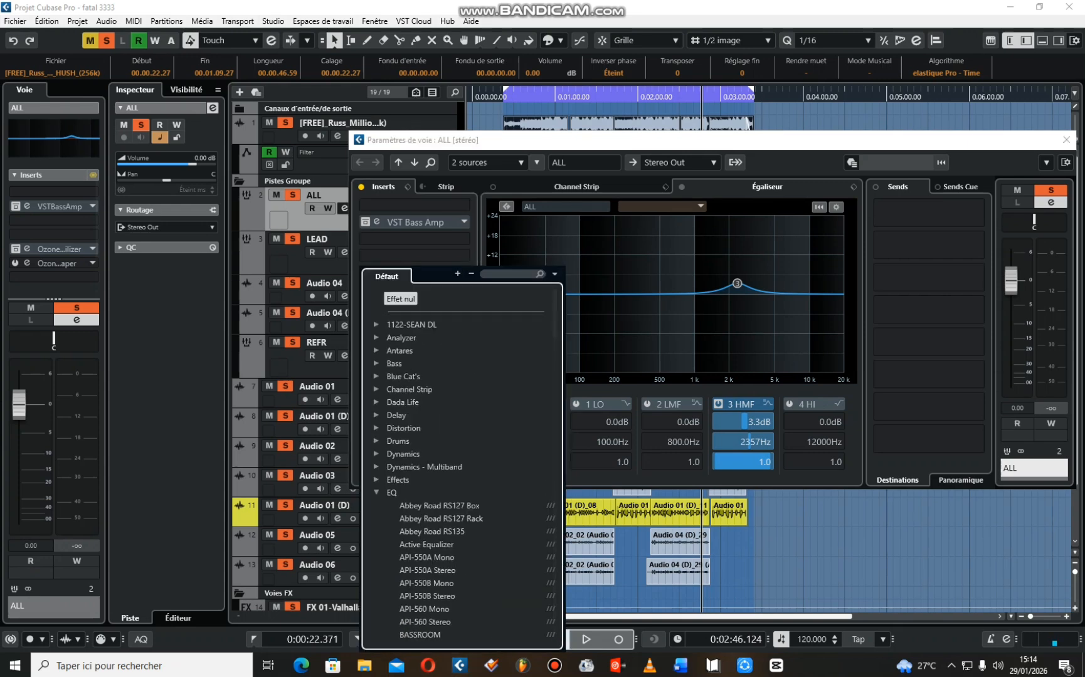
{"action": "left_click", "coordinate": [515, 363]}
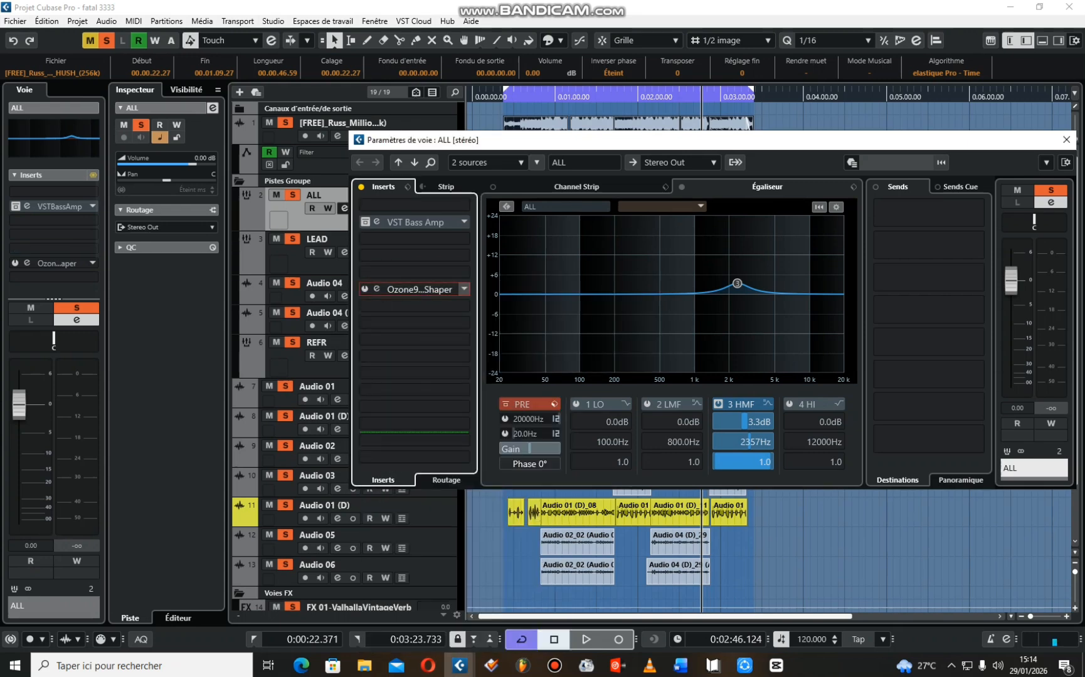
{"action": "left_click", "coordinate": [464, 289]}
{"action": "scroll", "coordinate": [403, 318], "scroll_direction": "up", "scroll_amount": 6}
{"action": "left_click", "coordinate": [401, 316]}
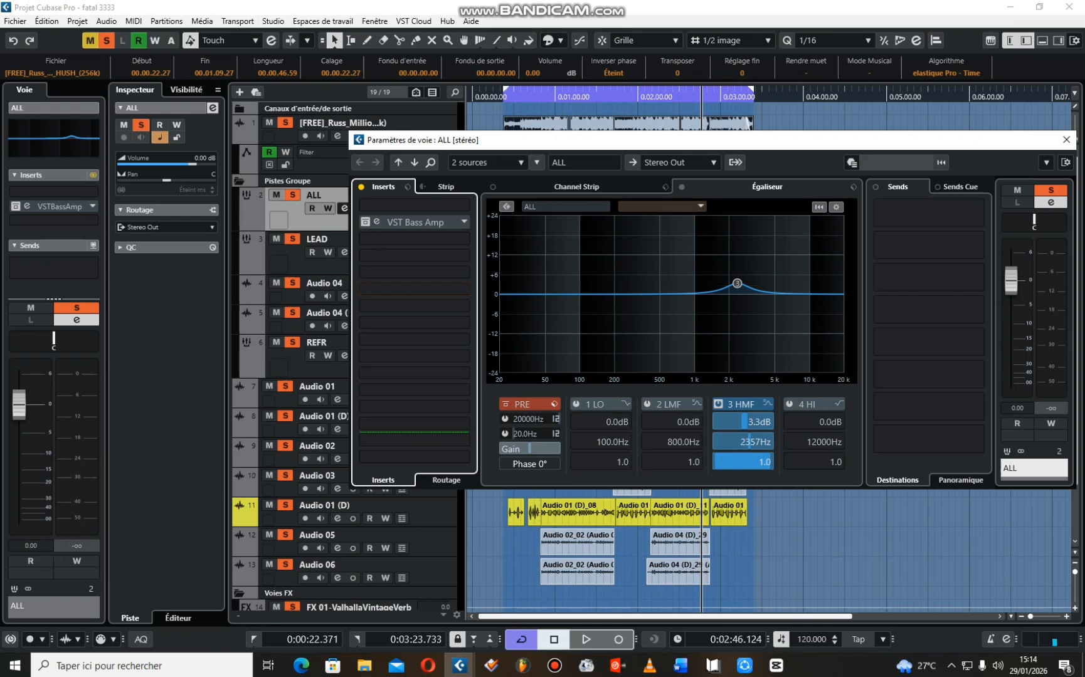
{"action": "left_click", "coordinate": [1066, 139]}
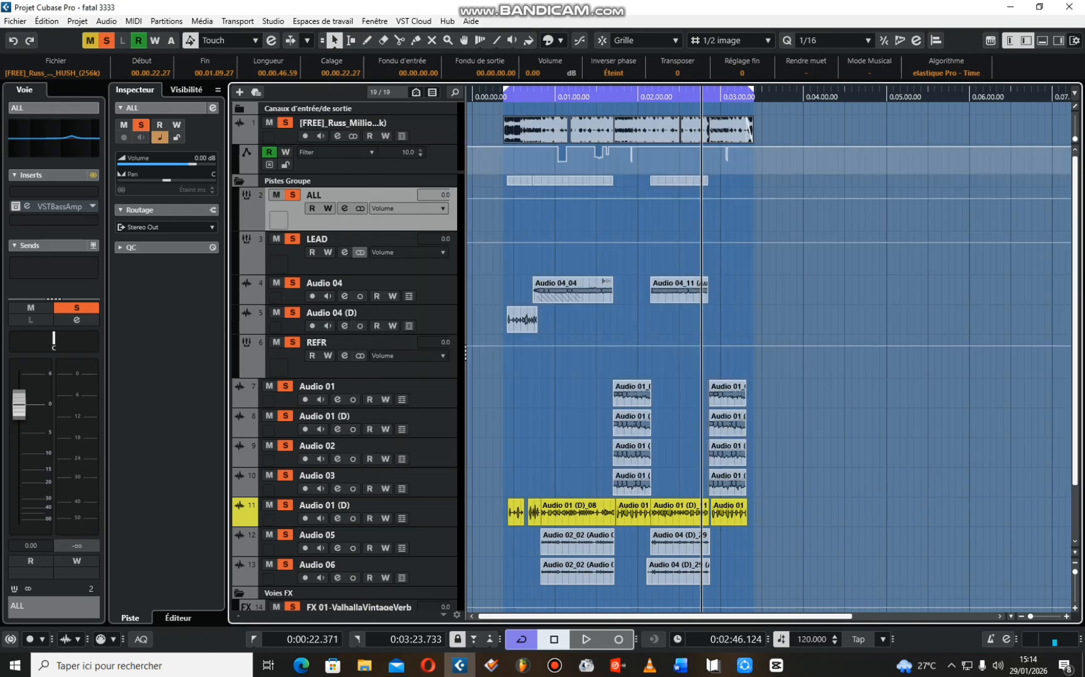
Review the inserts and sends in the LEAD group's channel settings
{"action": "left_click", "coordinate": [359, 241]}
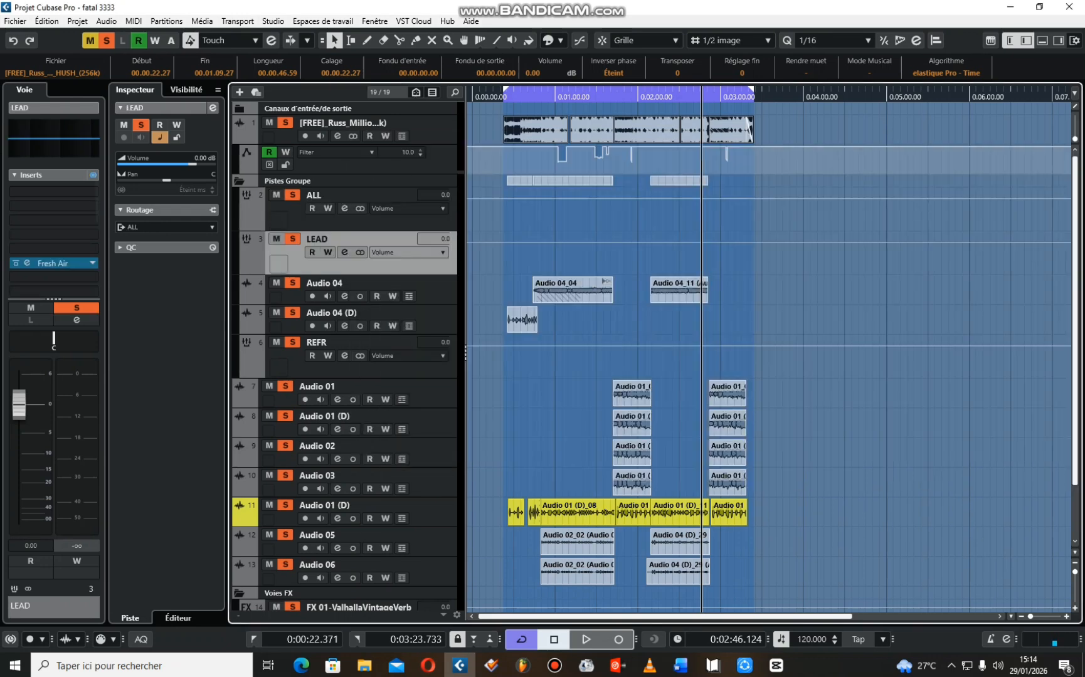
{"action": "left_click", "coordinate": [343, 252]}
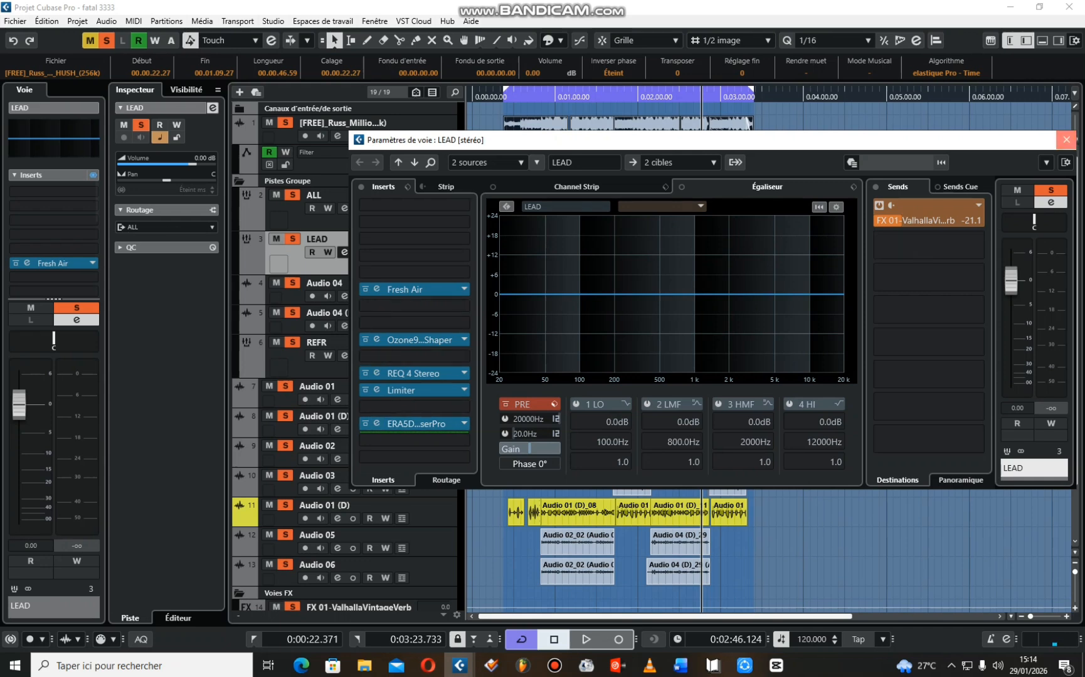
{"action": "left_click", "coordinate": [1066, 139]}
Play the project from about 0:50 and look over all the tracks
{"action": "left_click", "coordinate": [543, 94]}
{"action": "key", "text": "space"}
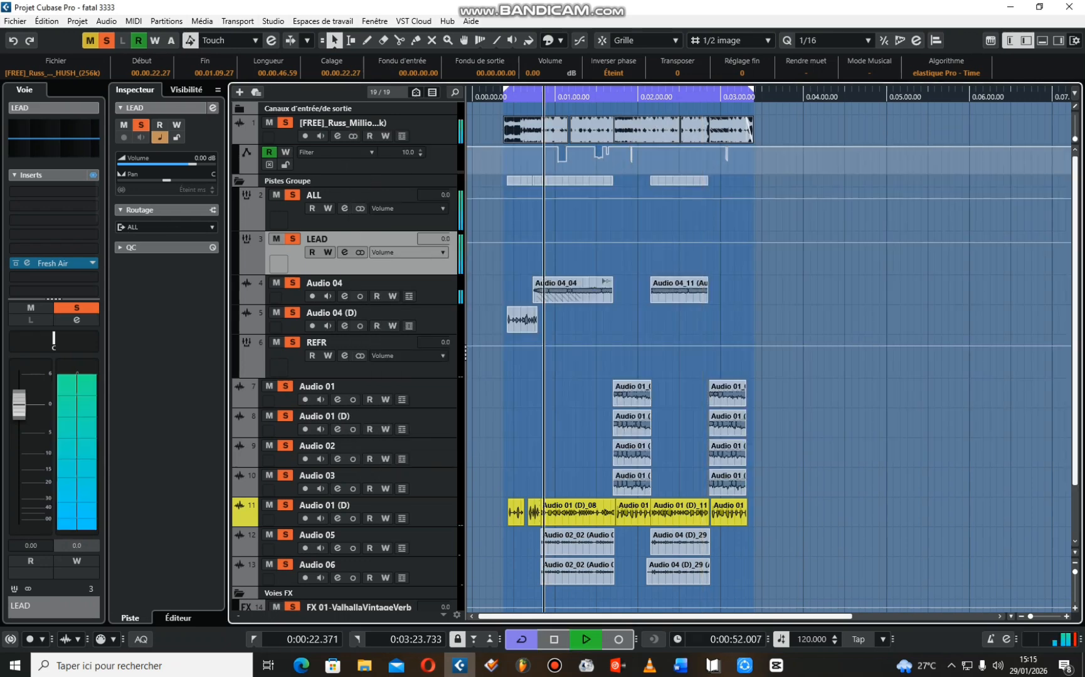
{"action": "scroll", "coordinate": [627, 351], "scroll_direction": "down", "scroll_amount": 2}
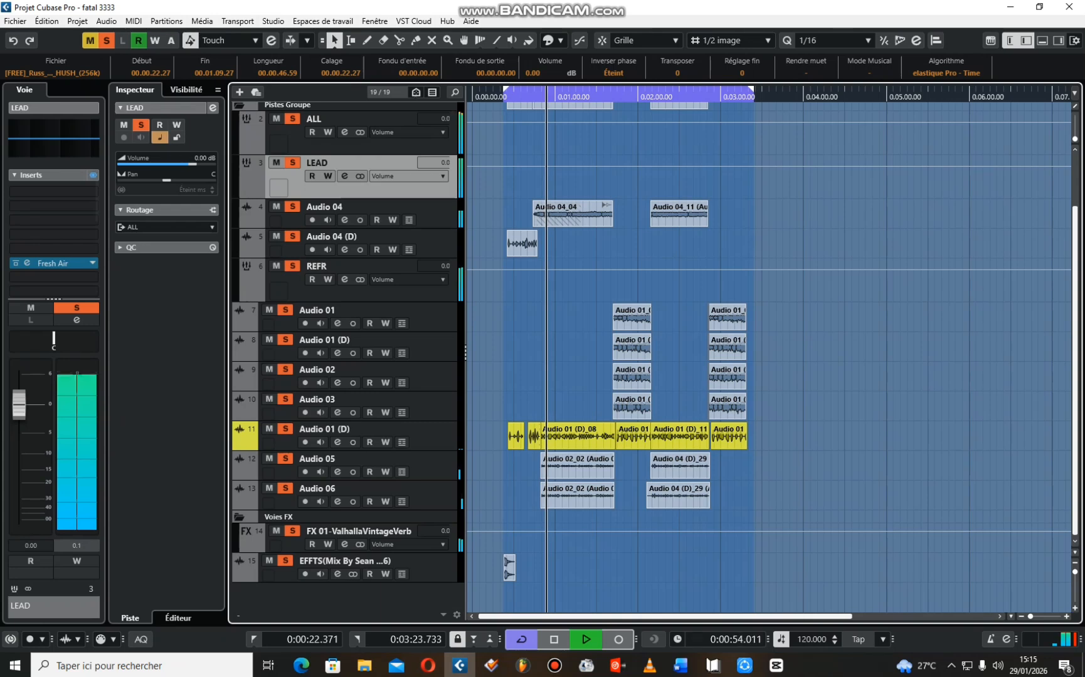
{"action": "scroll", "coordinate": [627, 351], "scroll_direction": "up", "scroll_amount": 2}
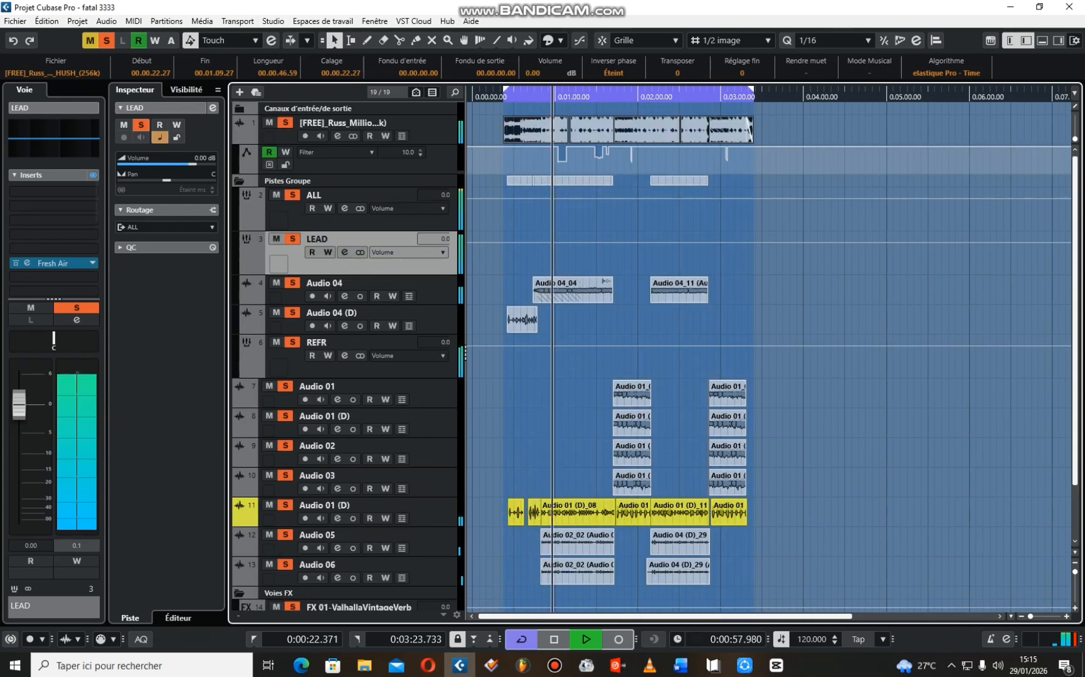
Set the loop range to the first refrain clips on tracks 7 to 10 and mute the yellow Audio 01 (D) track
{"action": "left_click_drag", "start_coordinate": [601, 369], "coordinate": [655, 497]}
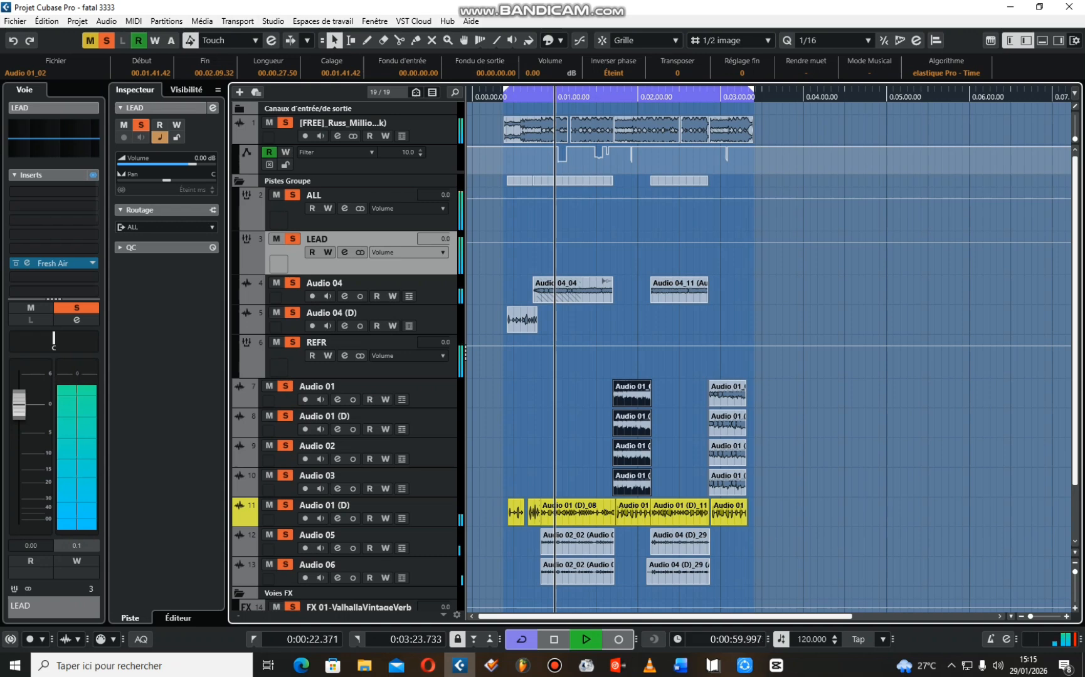
{"action": "key", "text": "p"}
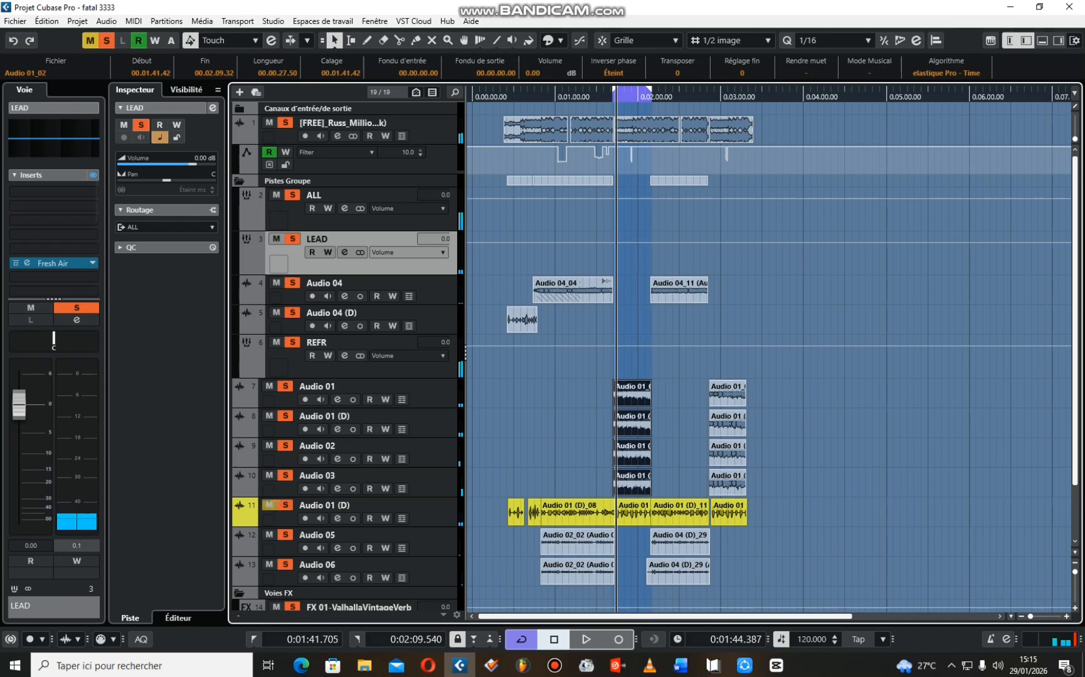
{"action": "left_click", "coordinate": [269, 505]}
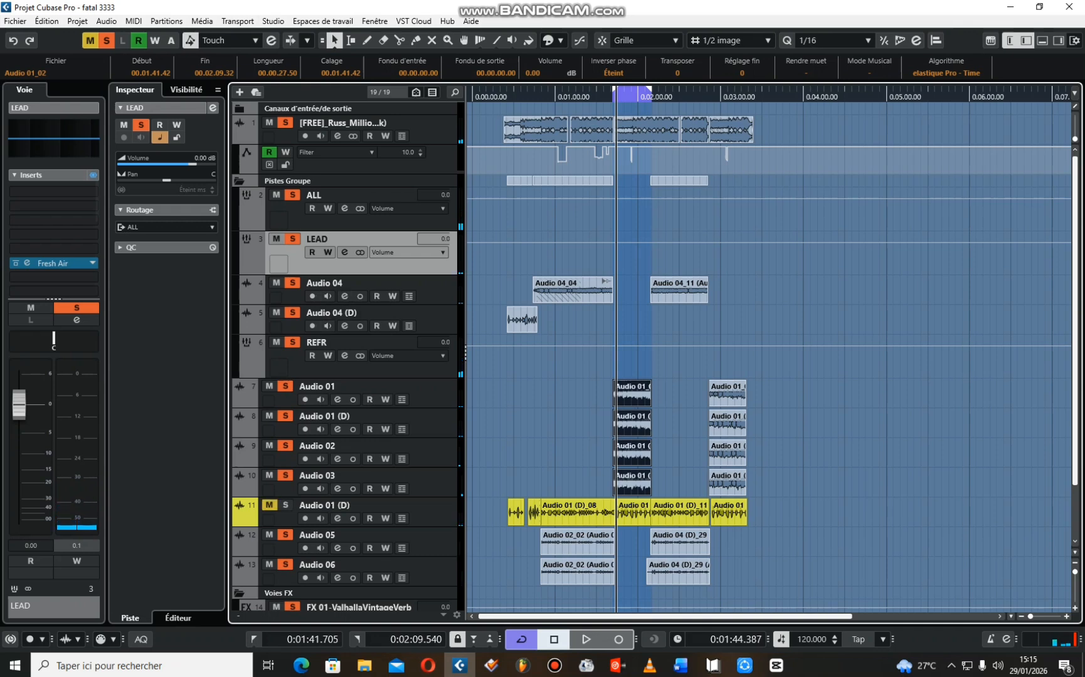
{"action": "left_click", "coordinate": [351, 124]}
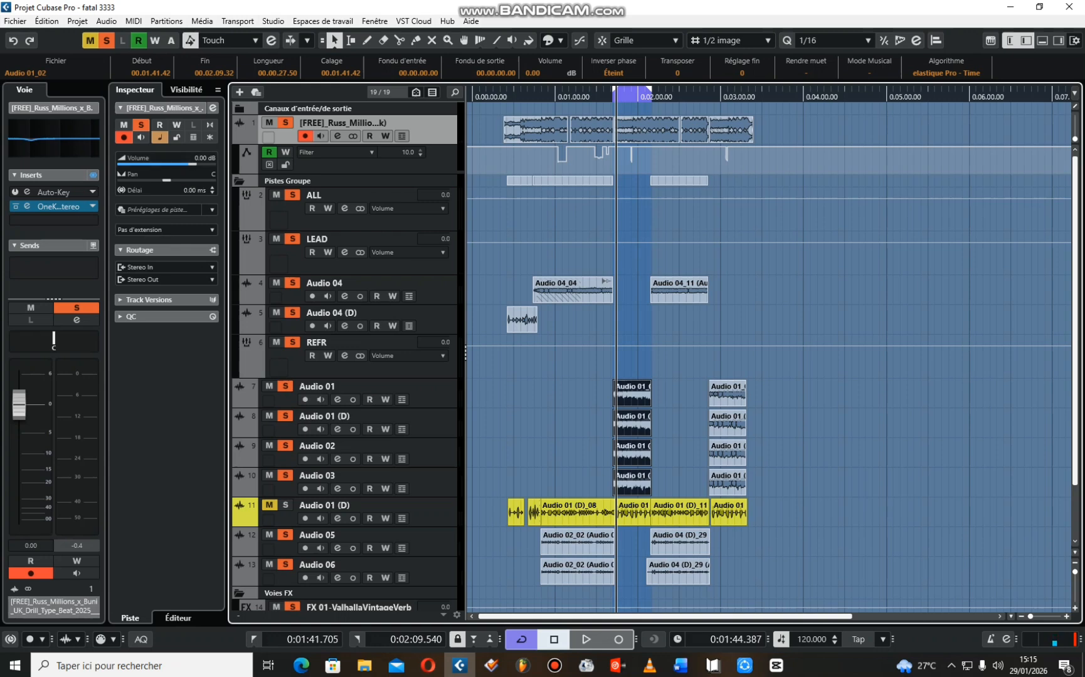
Bypass the Pulsar, Fresh Air, S1 Shuffler Stereo, Limiter and Ozone 10 Spectral Shaper inserts on the REFR group channel
{"action": "left_click", "coordinate": [344, 356]}
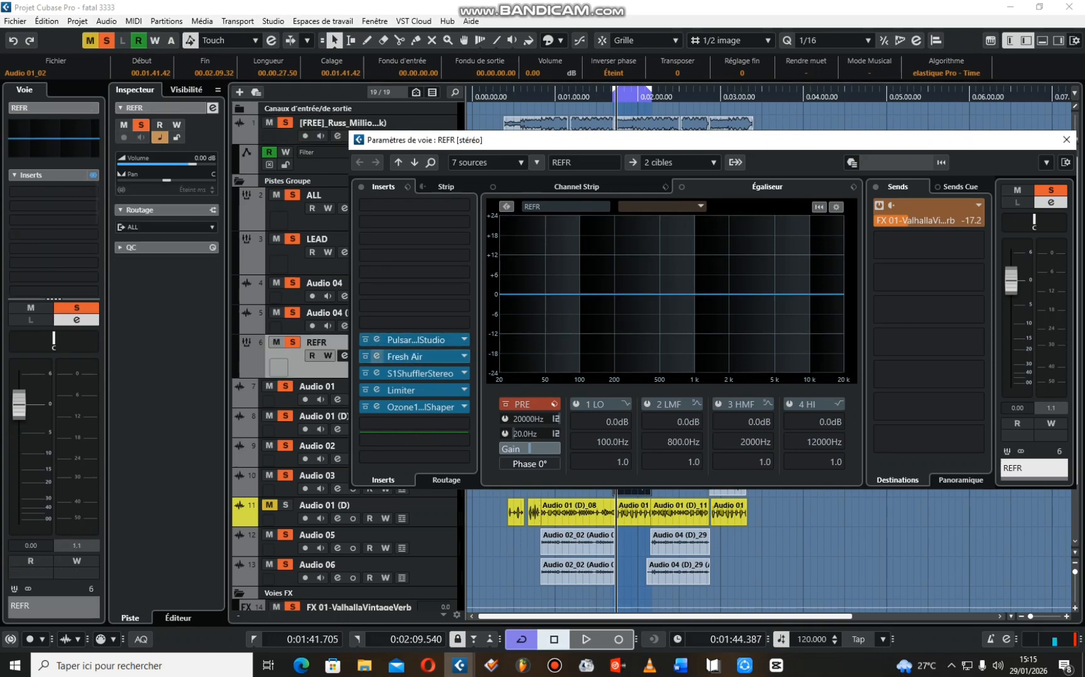
{"action": "left_click", "coordinate": [366, 339]}
{"action": "left_click", "coordinate": [365, 356]}
{"action": "left_click", "coordinate": [365, 374]}
{"action": "left_click", "coordinate": [366, 390]}
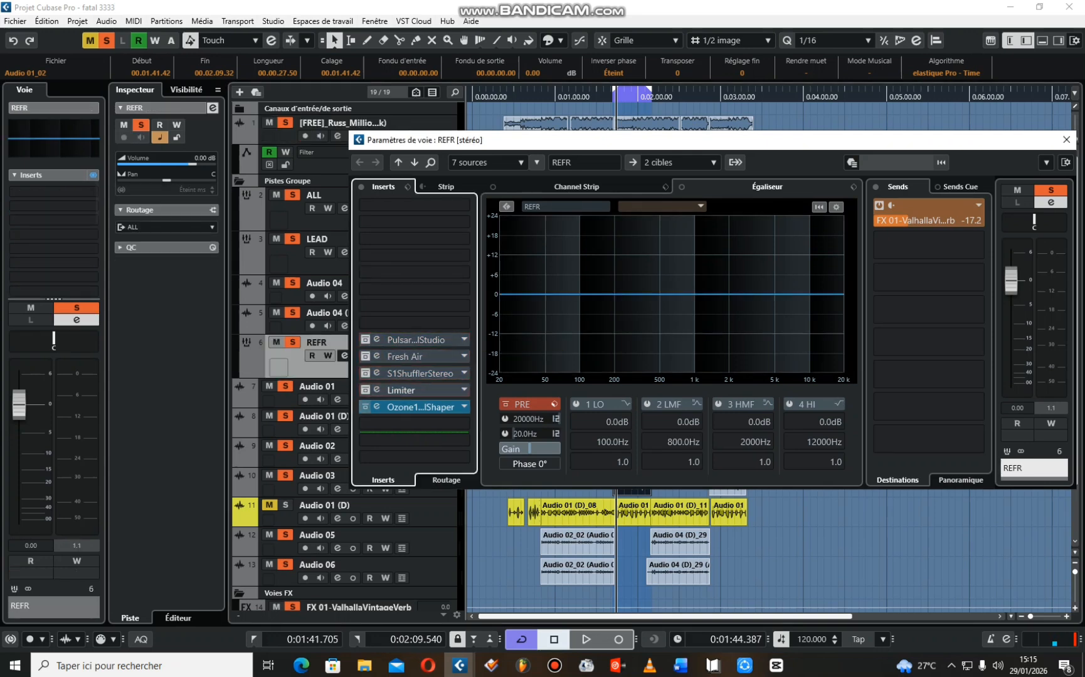
{"action": "left_click", "coordinate": [366, 407]}
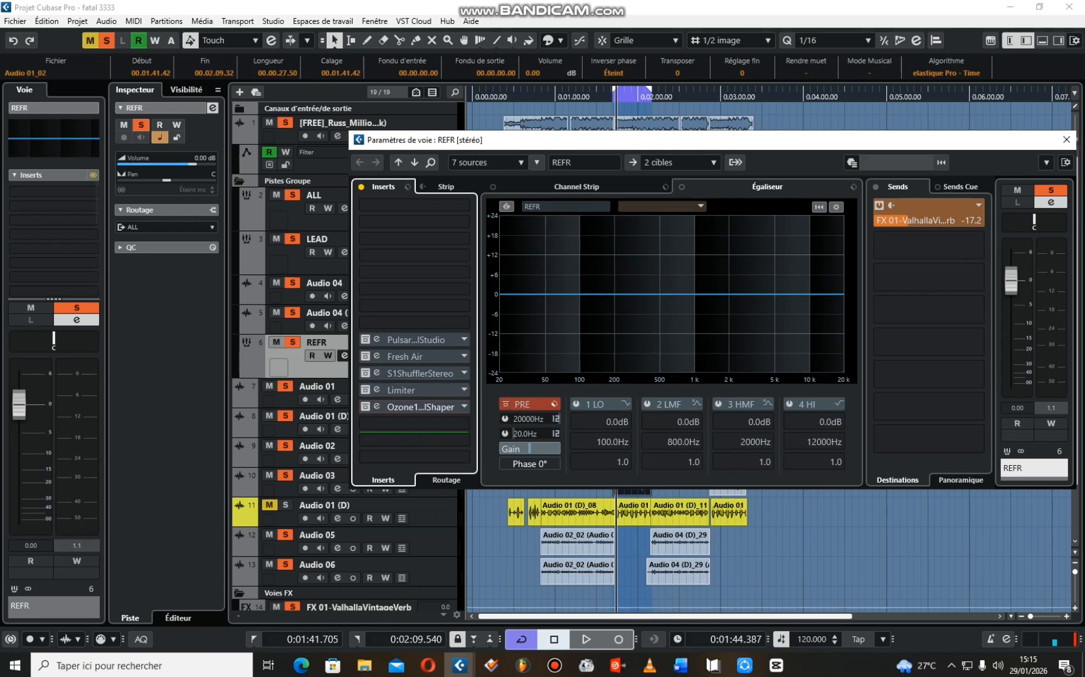
Remove the Ozone 10 Spectral Shaper insert from the REFR group, discarding its modifications
{"action": "left_click", "coordinate": [414, 407]}
{"action": "scroll", "coordinate": [432, 457], "scroll_direction": "up", "scroll_amount": 10}
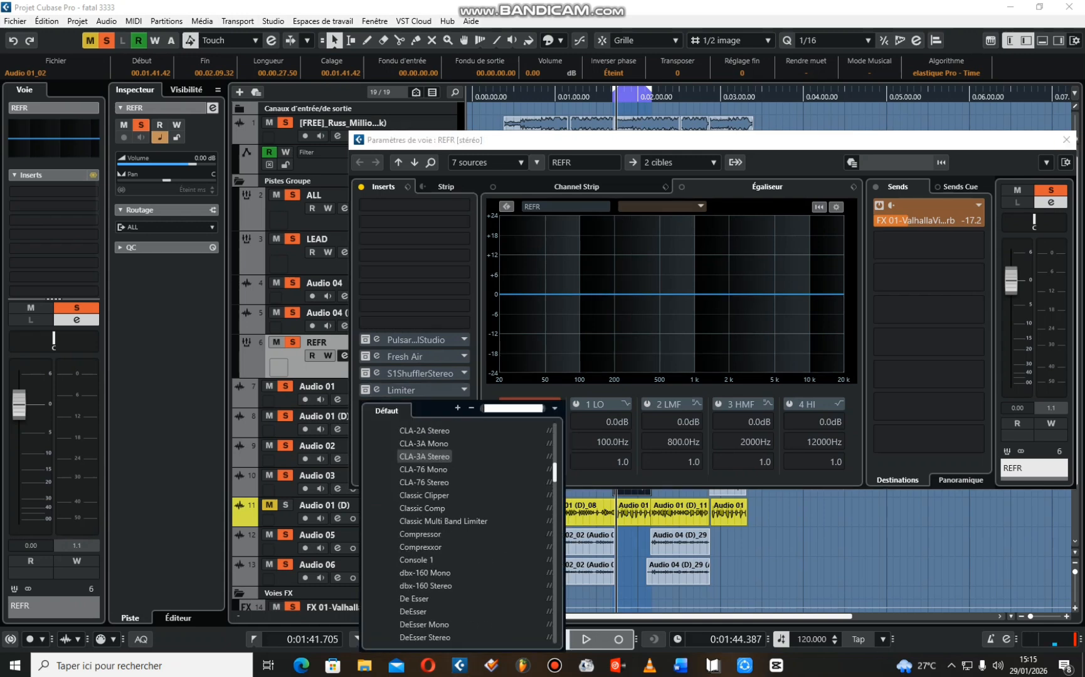
{"action": "scroll", "coordinate": [414, 445], "scroll_direction": "up", "scroll_amount": 10}
{"action": "left_click", "coordinate": [403, 433]}
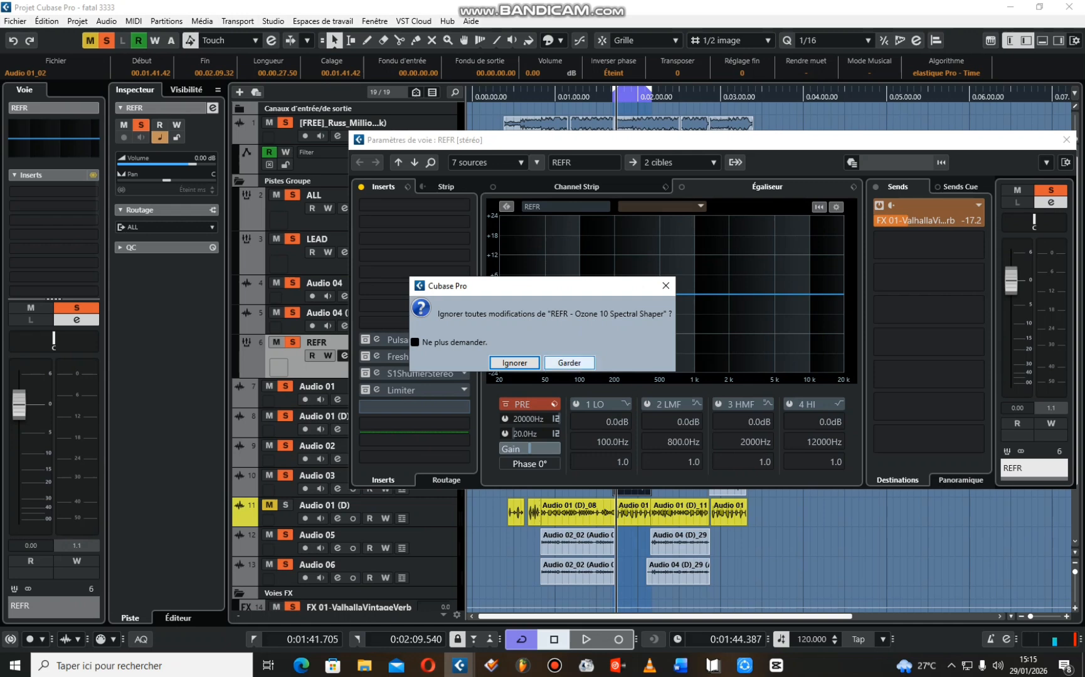
{"action": "left_click", "coordinate": [515, 363]}
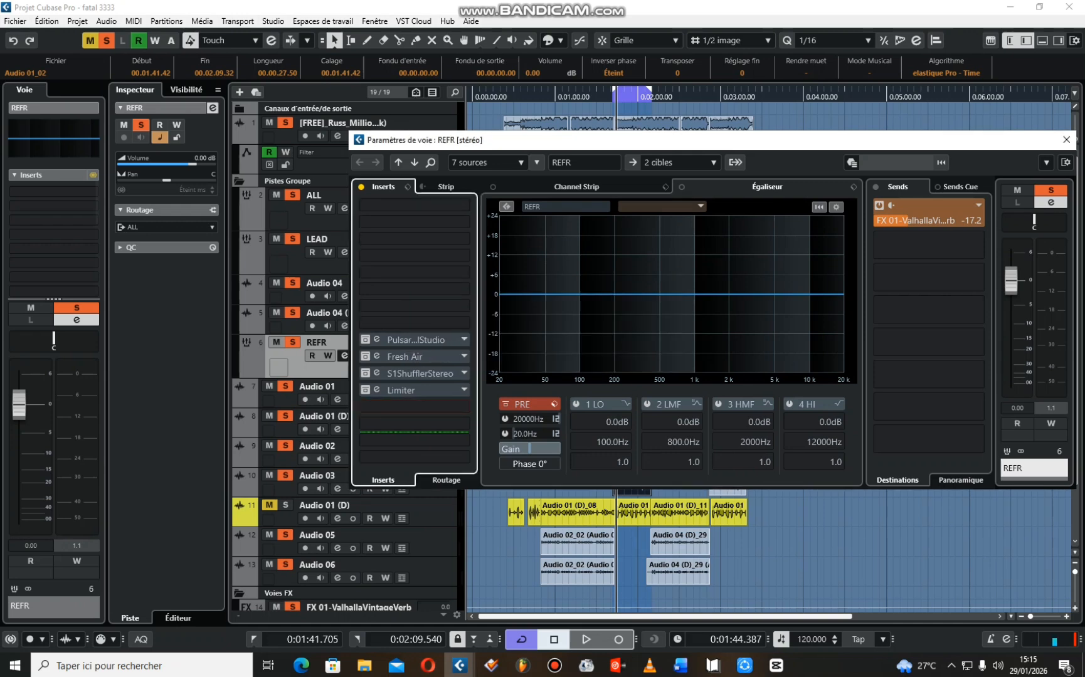
{"action": "left_click", "coordinate": [1066, 140]}
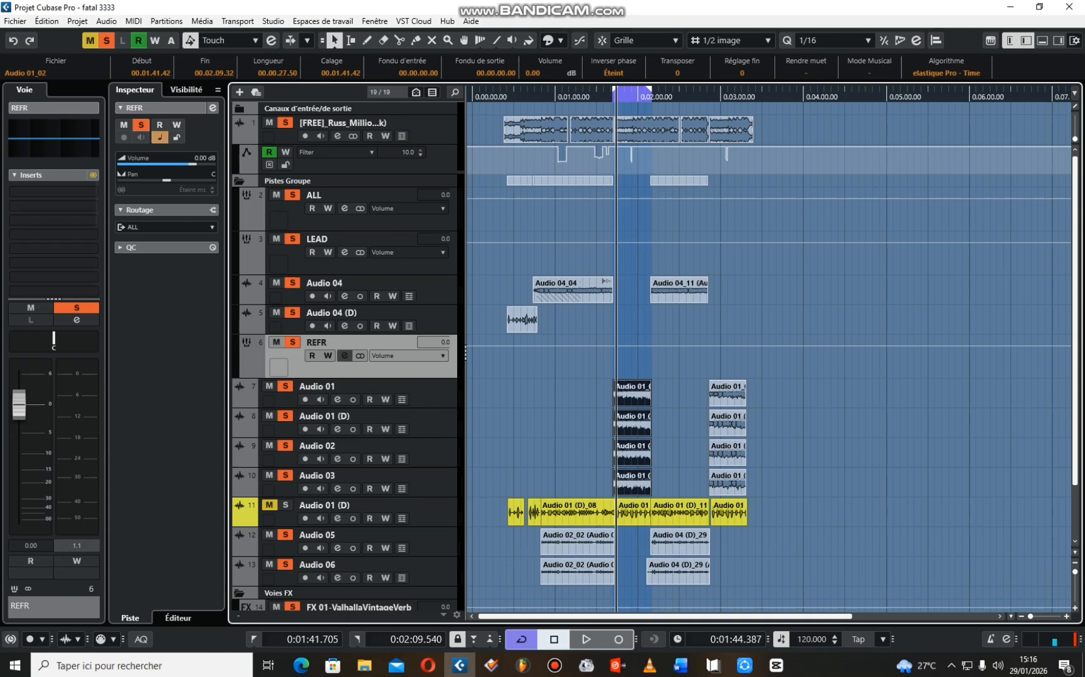
Play the refrain and mute the beat track to hear only the vocals
{"action": "left_click", "coordinate": [345, 356]}
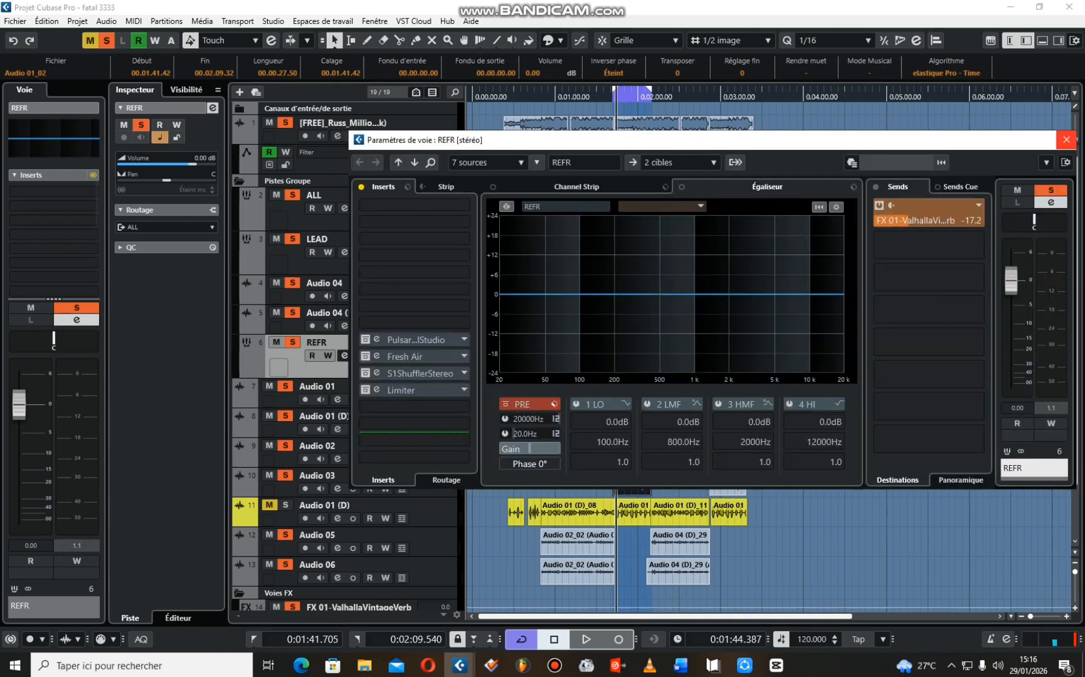
{"action": "left_click", "coordinate": [1066, 139]}
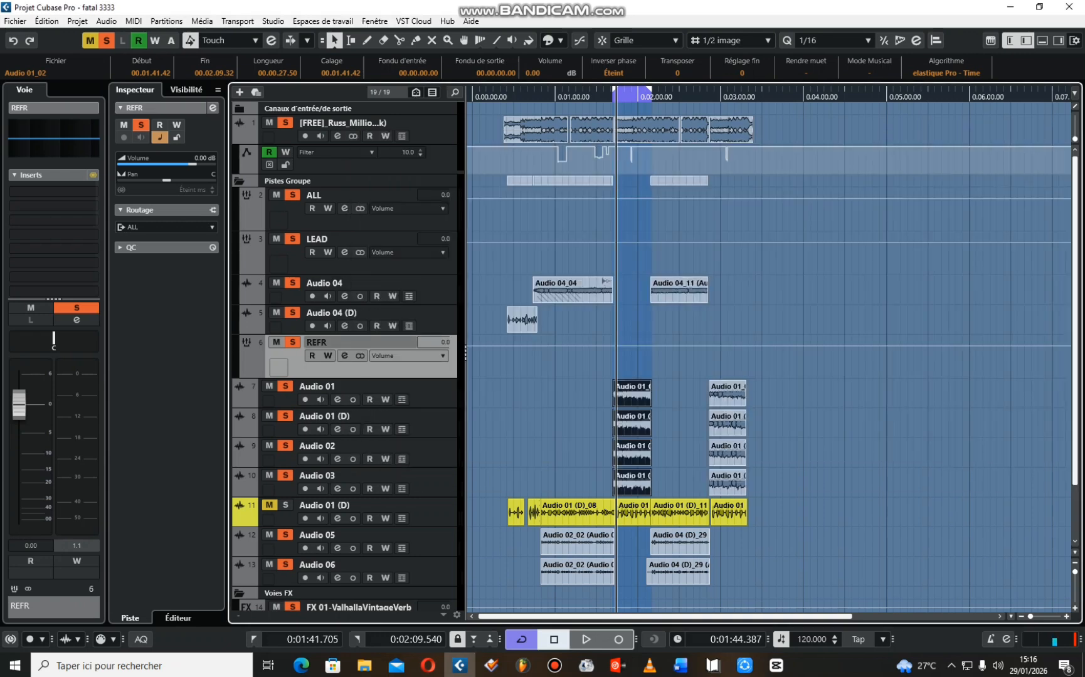
{"action": "key", "text": "space"}
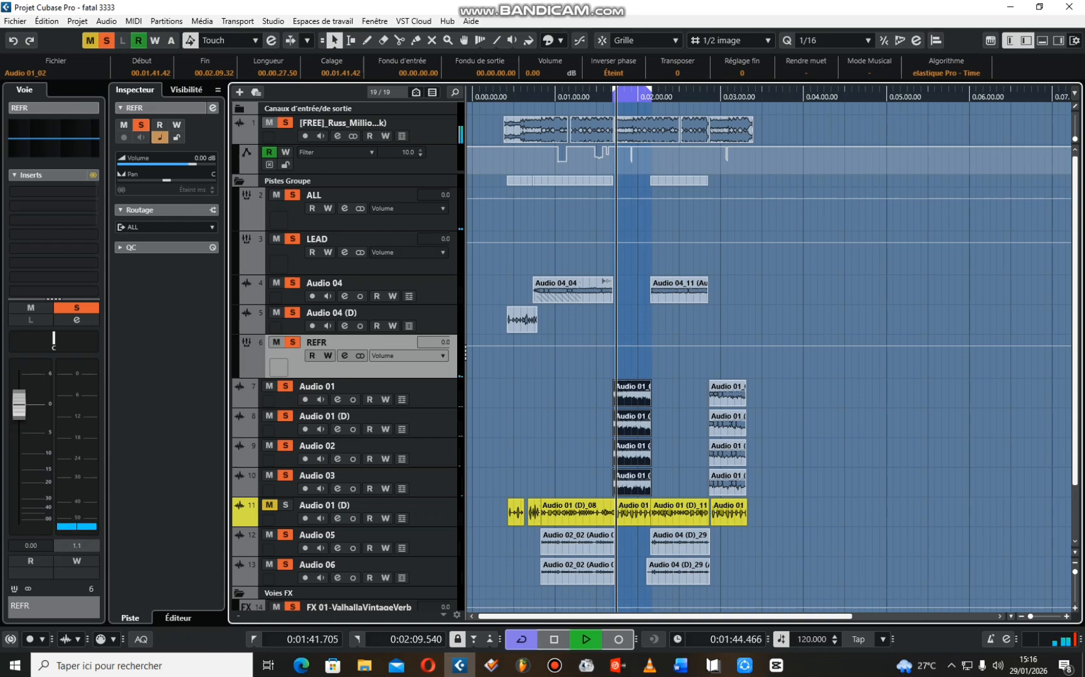
{"action": "left_click", "coordinate": [269, 123]}
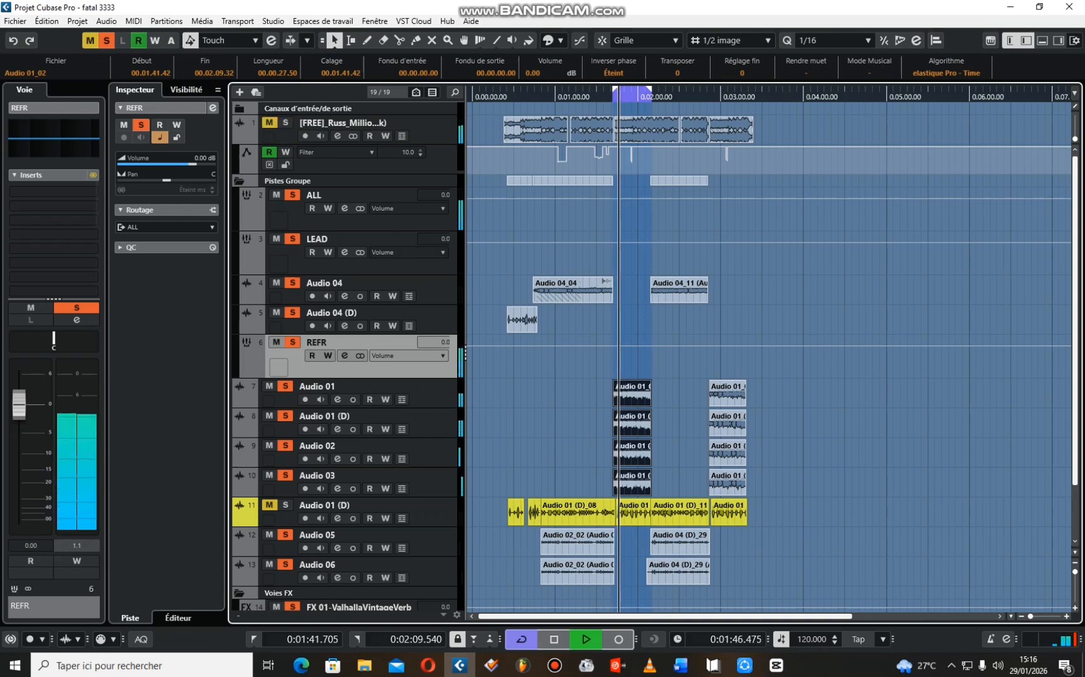
{"action": "key", "text": "space"}
Deactivate the REFR group's ValhallaVintageVerb send and play the dry refrain vocals with its channel settings open
{"action": "left_click", "coordinate": [344, 355]}
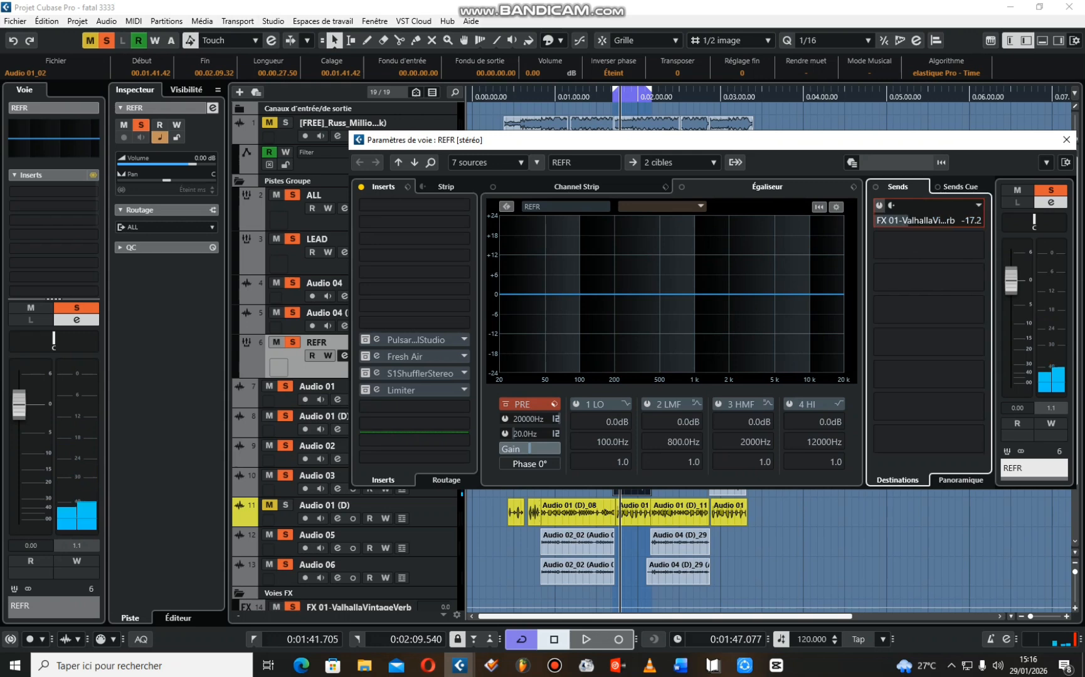
{"action": "left_click", "coordinate": [1066, 139]}
{"action": "key", "text": "space"}
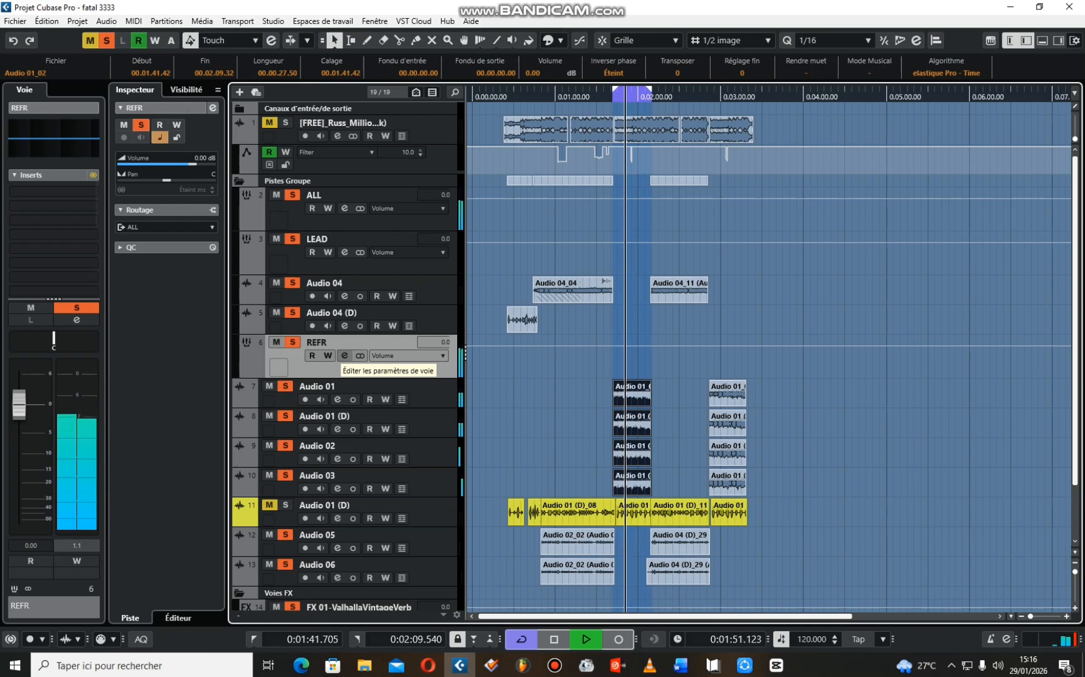
{"action": "left_click", "coordinate": [344, 356]}
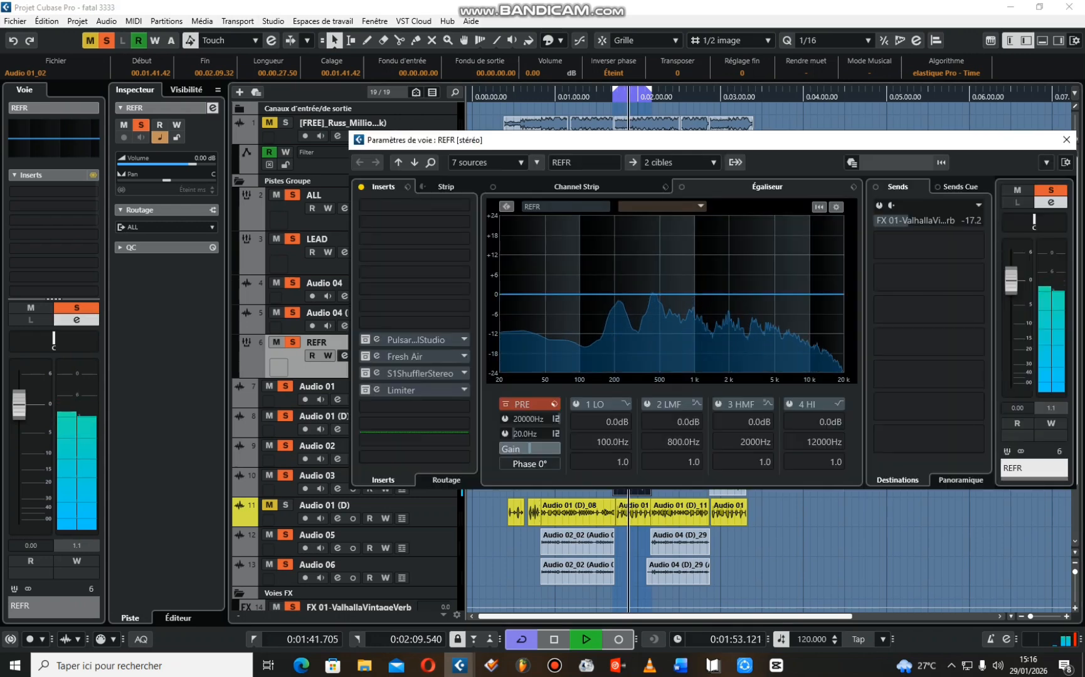
Close the REFR channel settings, stop playback and examine the refrain clips and their surroundings on the timeline at closer zoom
{"action": "left_click", "coordinate": [1066, 140]}
{"action": "key", "text": "space"}
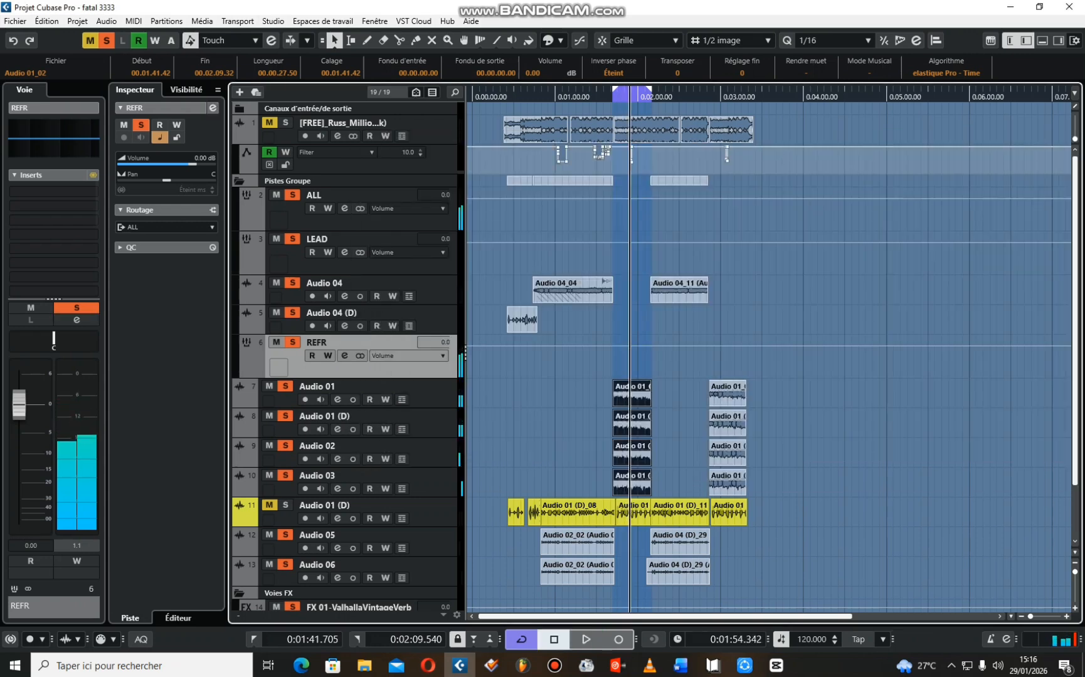
{"action": "key", "text": "h"}
{"action": "key", "text": "h"}
{"action": "key", "text": "h"}
{"action": "key", "text": "h"}
{"action": "key", "text": "h"}
{"action": "key", "text": "h"}
{"action": "key", "text": "h"}
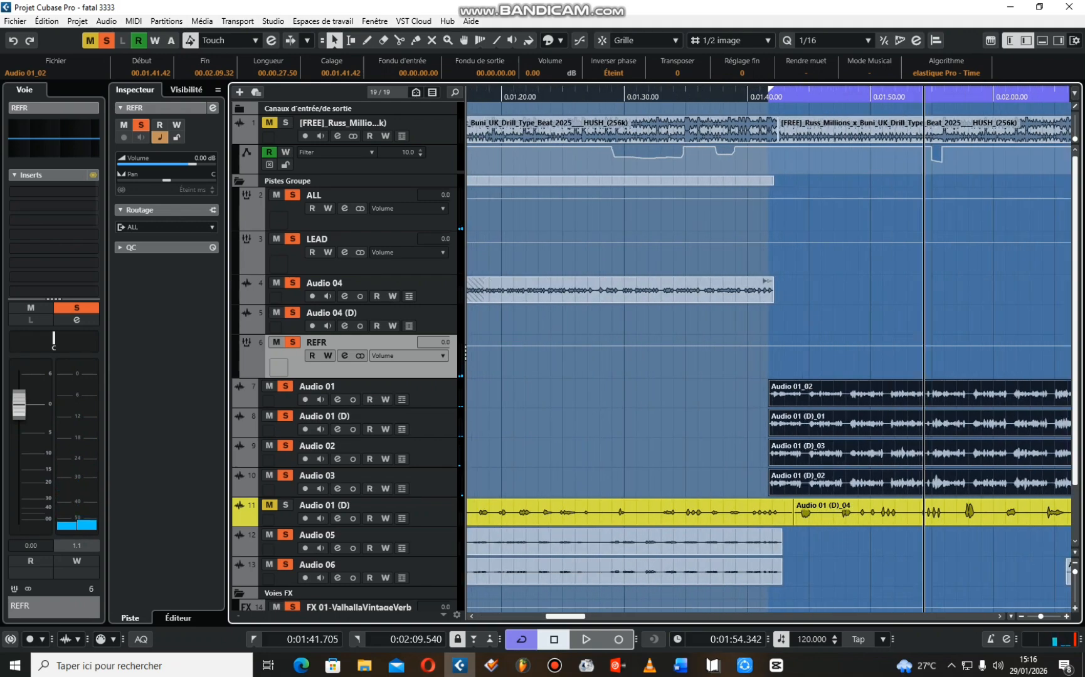
{"action": "key", "text": "h"}
{"action": "key", "text": "h"}
{"action": "key", "text": "h"}
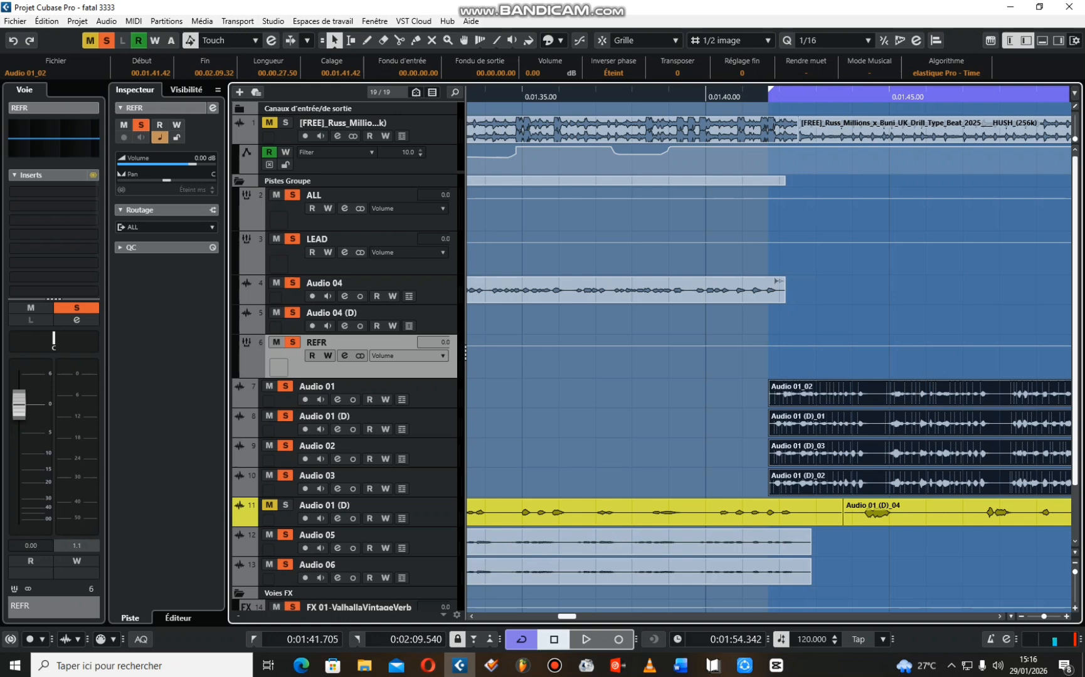
{"action": "key", "text": "g"}
{"action": "key", "text": "g"}
{"action": "key", "text": "g"}
{"action": "key", "text": "g"}
{"action": "key", "text": "g"}
{"action": "key", "text": "g"}
{"action": "key", "text": "g"}
{"action": "key", "text": "g"}
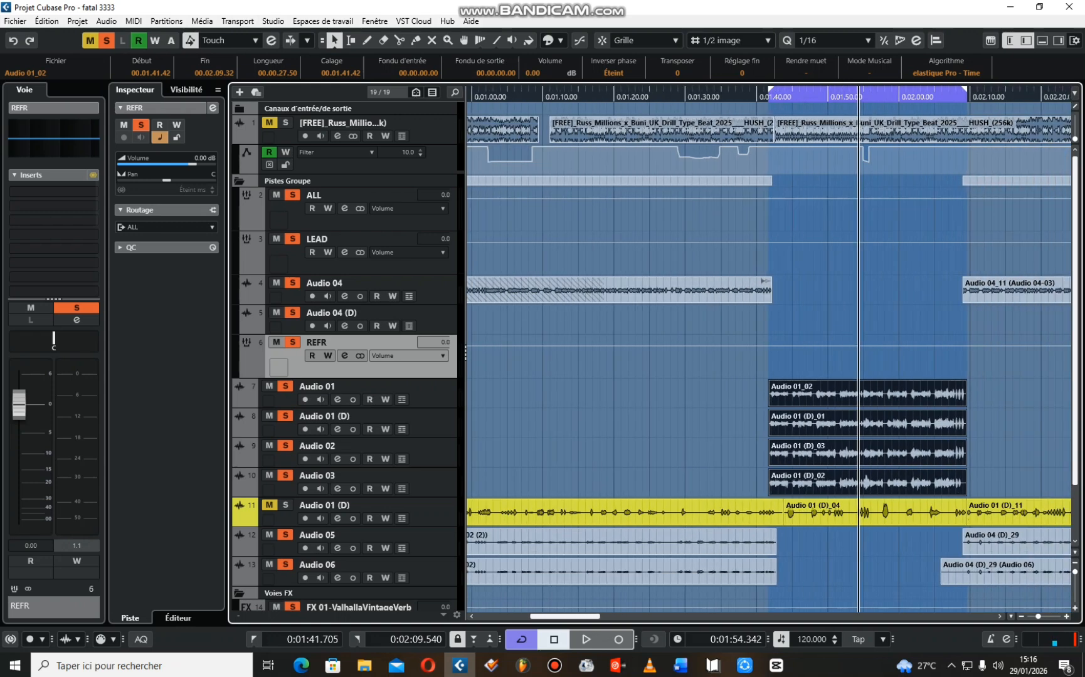
{"action": "key", "text": "g"}
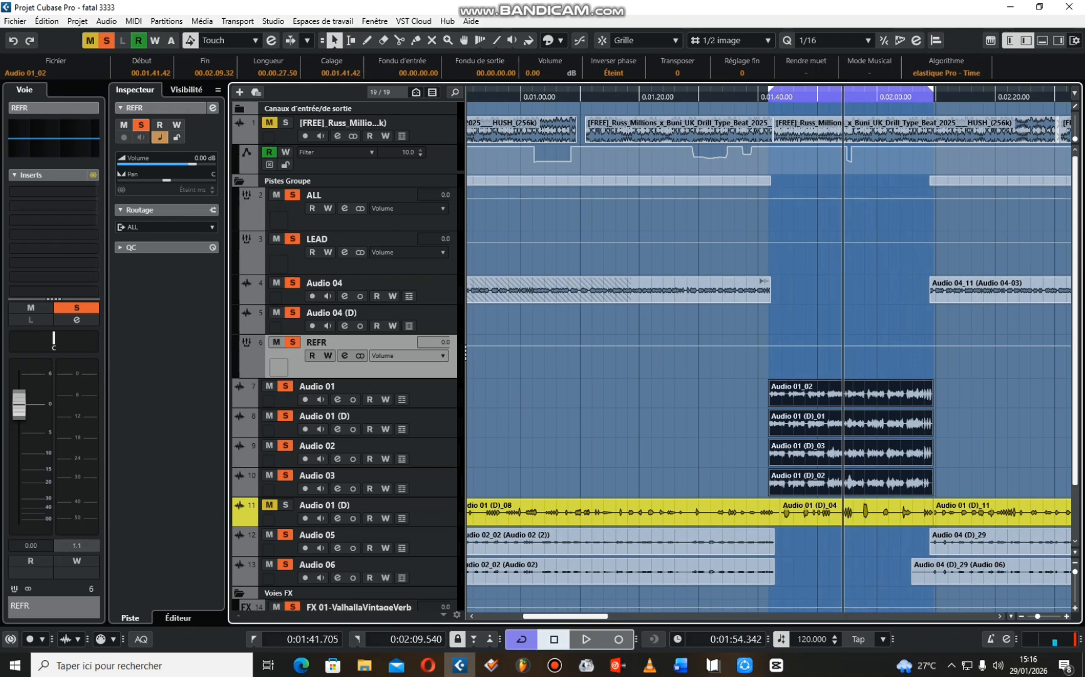
Play the dry refrain vocals alone, unmute the beat track and listen to the vocals against it
{"action": "key", "text": "space"}
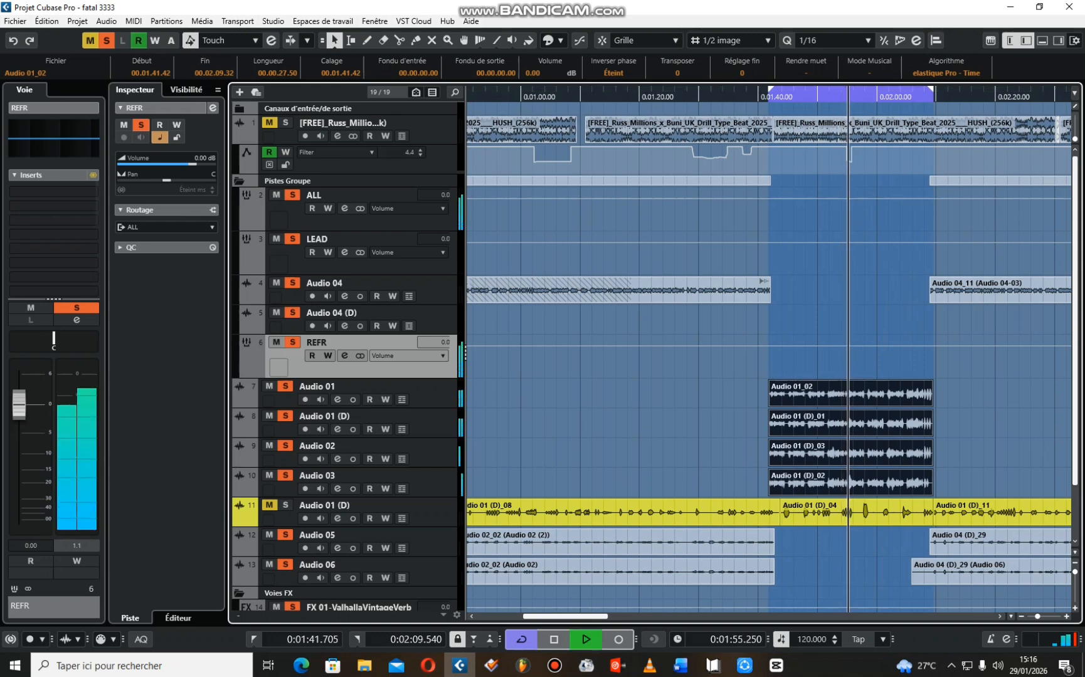
{"action": "key", "text": "space"}
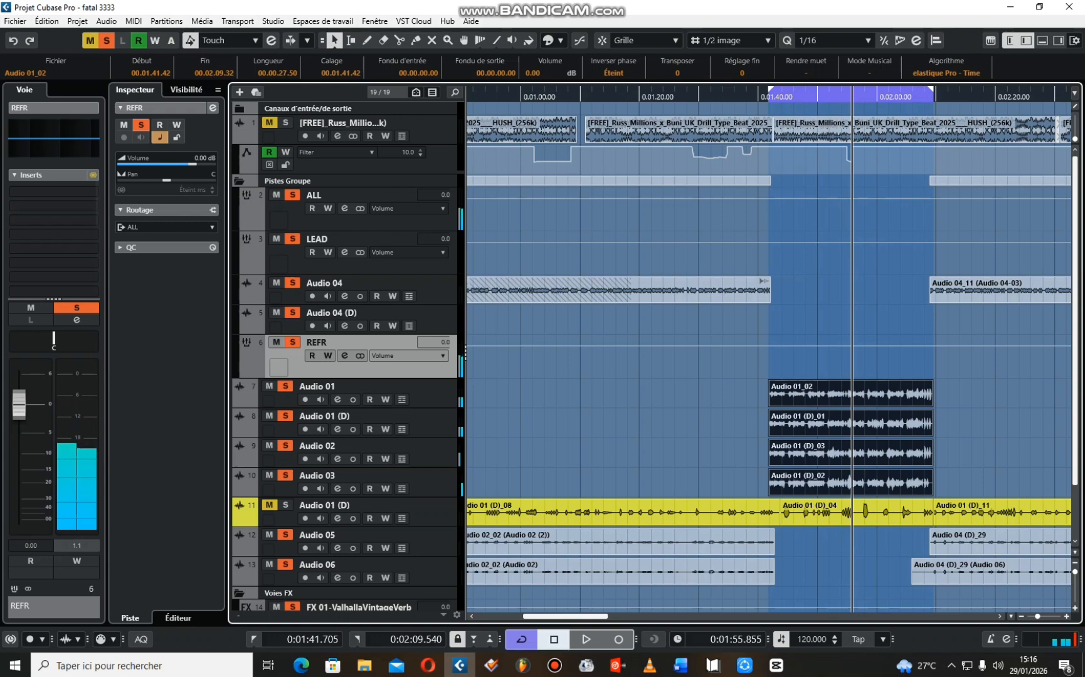
{"action": "key", "text": "space"}
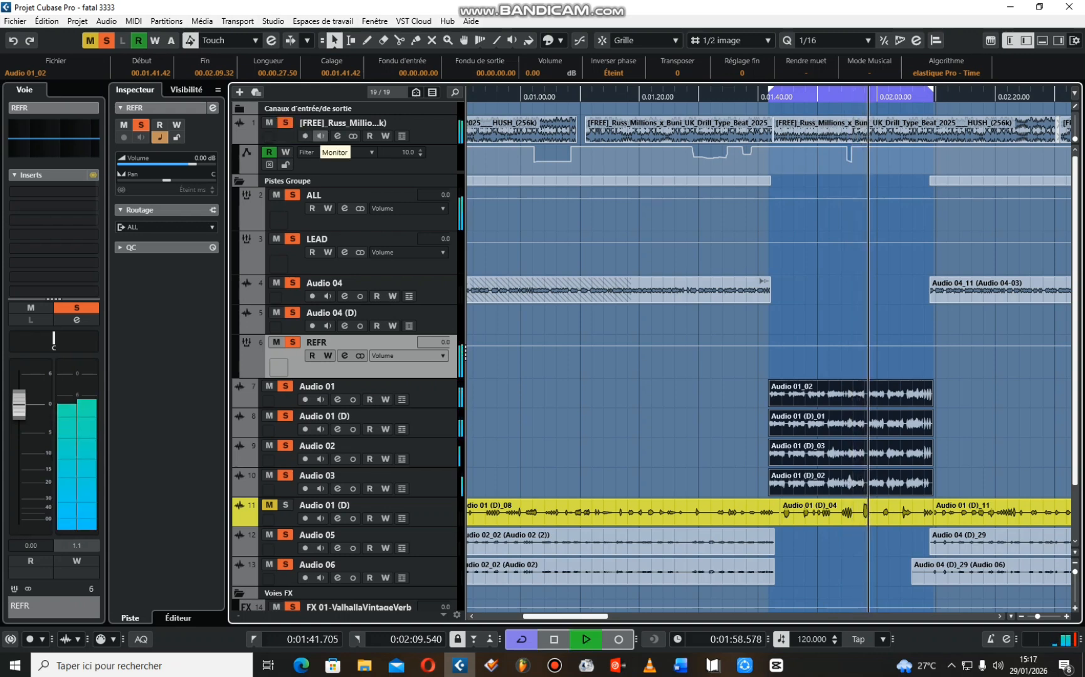
{"action": "key", "text": "space"}
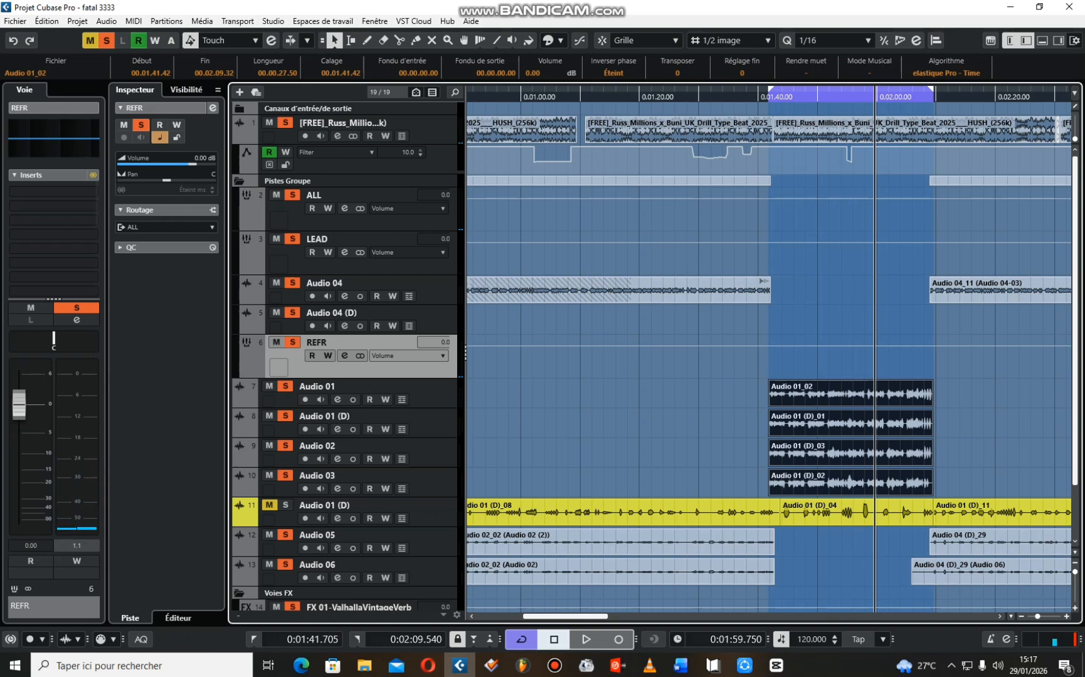
Play the refrain from its start and try lowering the beat track's volume to -7.34 dB
{"action": "left_click", "coordinate": [770, 98]}
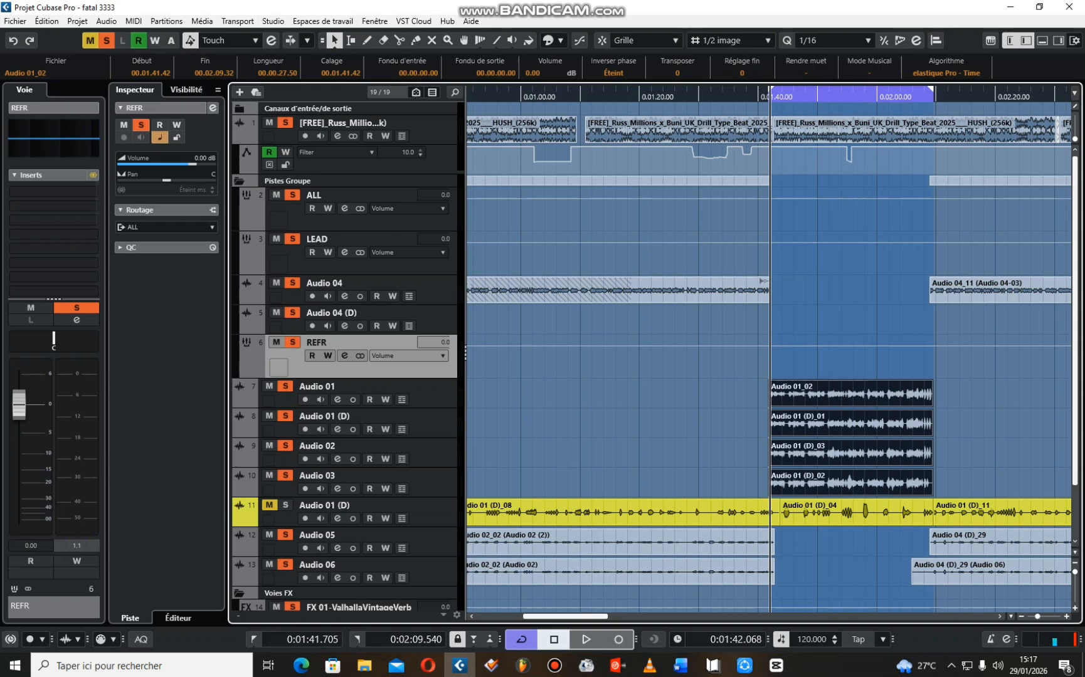
{"action": "left_click", "coordinate": [417, 124]}
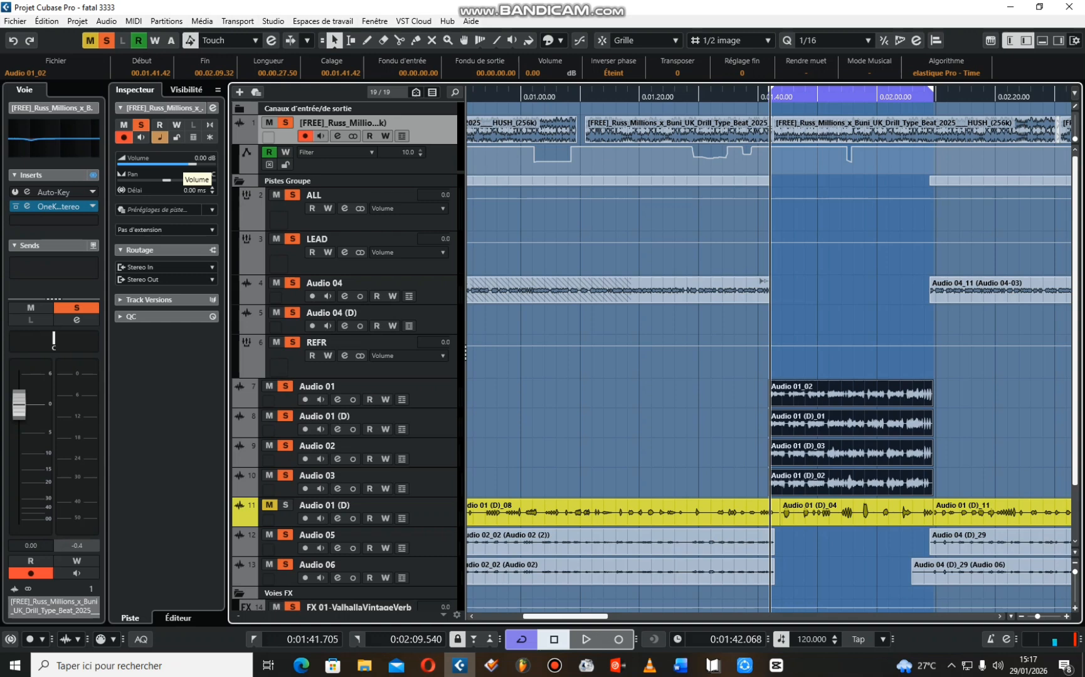
{"action": "key", "text": "space"}
{"action": "left_click_drag", "start_coordinate": [191, 164], "coordinate": [171, 163]}
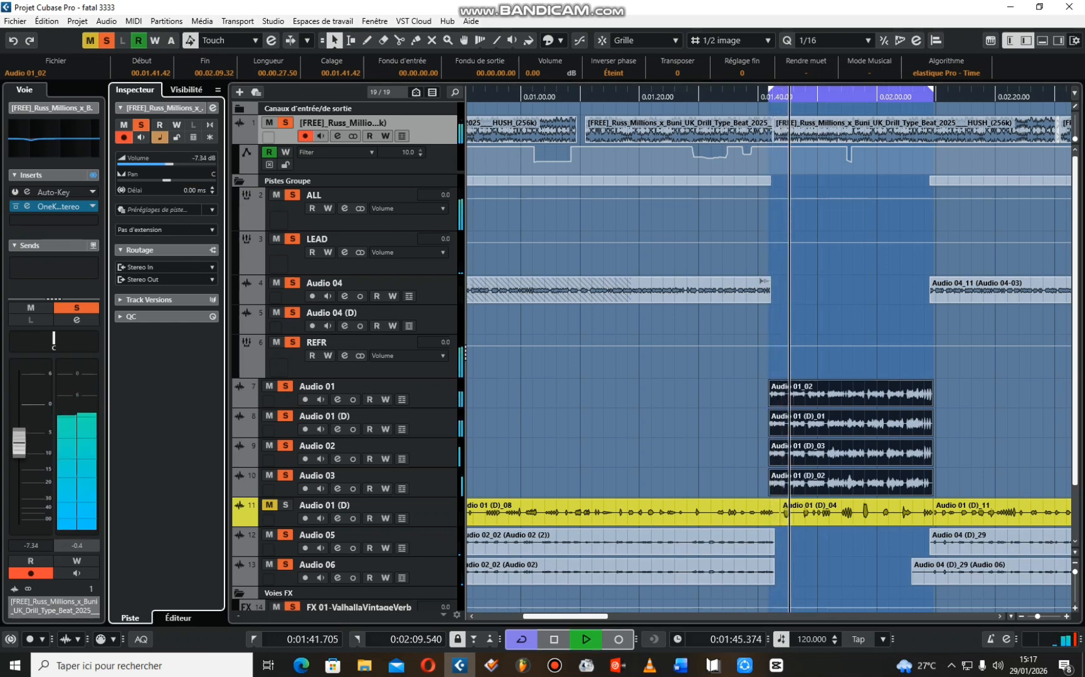
{"action": "key", "text": "space"}
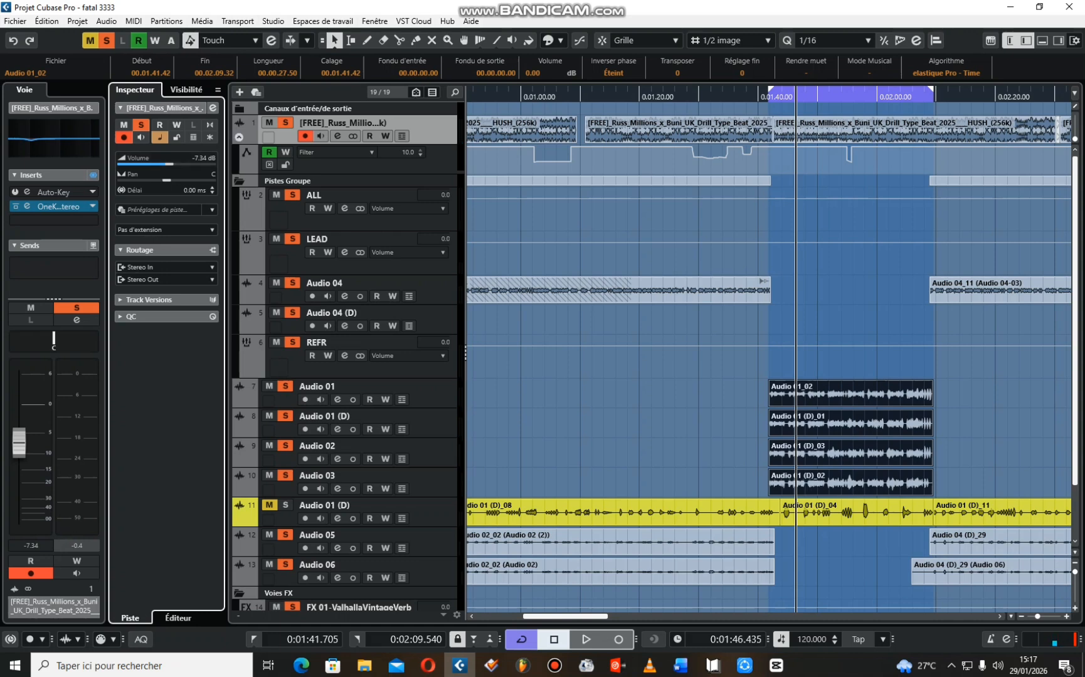
Set the beat track's volume back to 0 dB and play the refrain briefly
{"action": "double_click", "coordinate": [202, 159]}
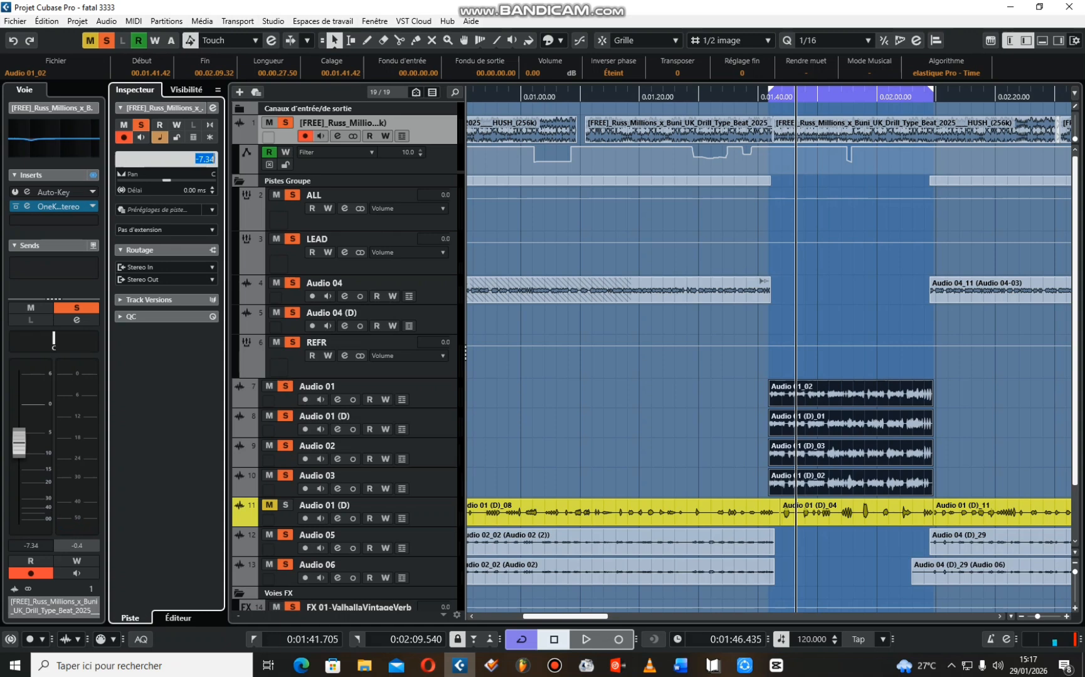
{"action": "type", "text": "00"}
{"action": "key", "text": "Return"}
{"action": "key", "text": "space"}
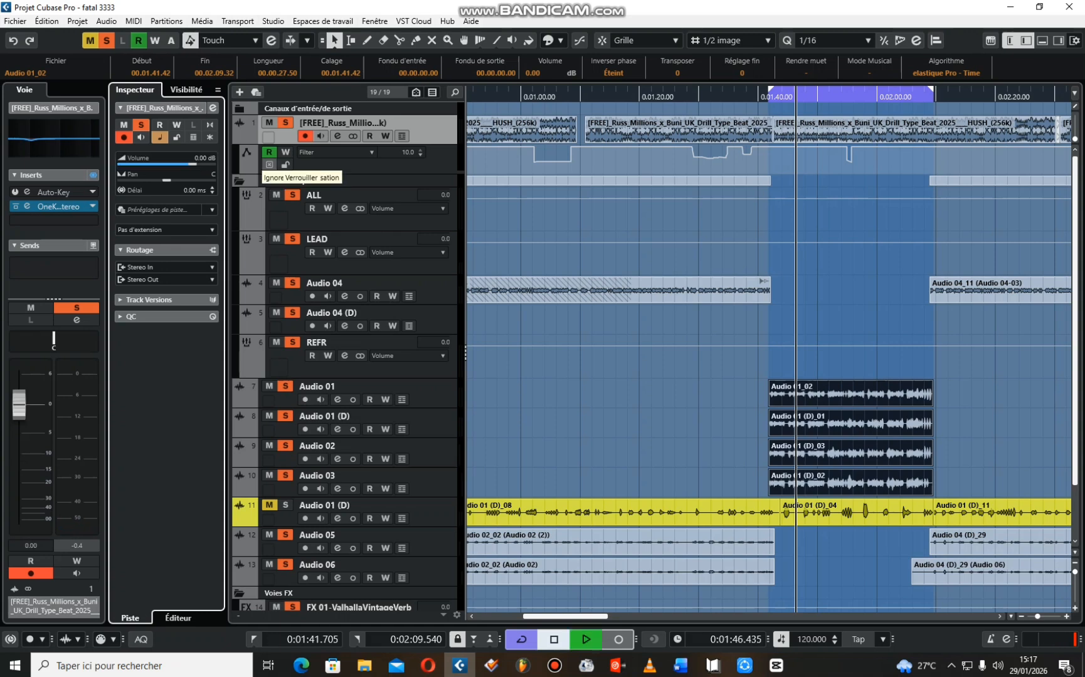
{"action": "key", "text": "space"}
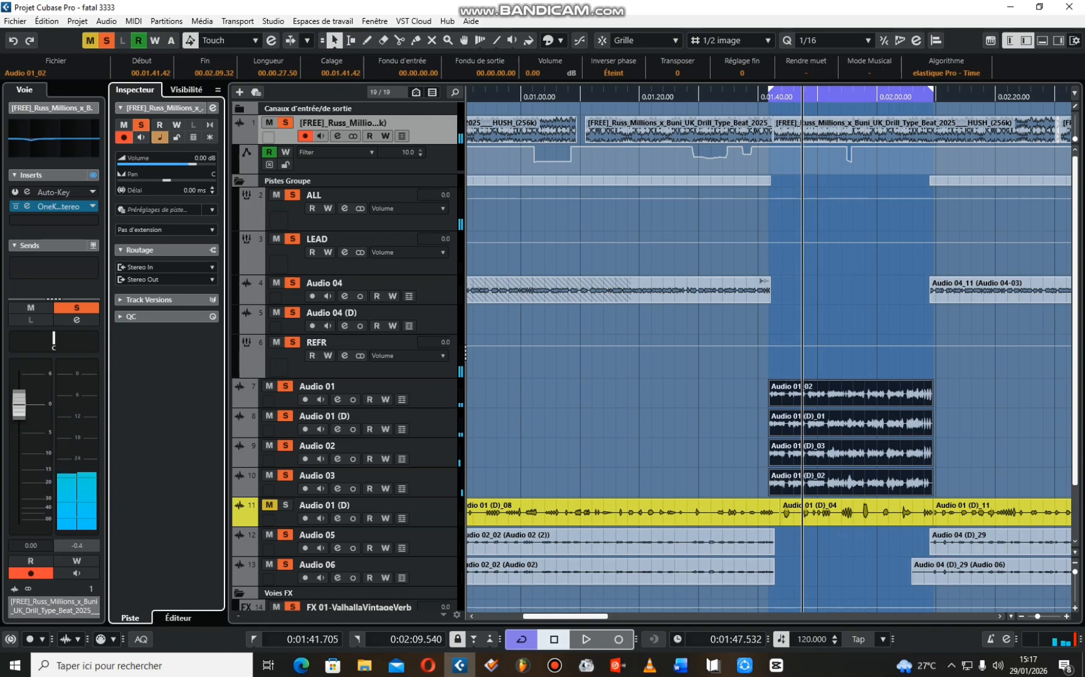
Replace the bypassed Limiter insert on the REFR group with a fresh Limiter, discarding the old one's modifications
{"action": "left_click", "coordinate": [344, 356]}
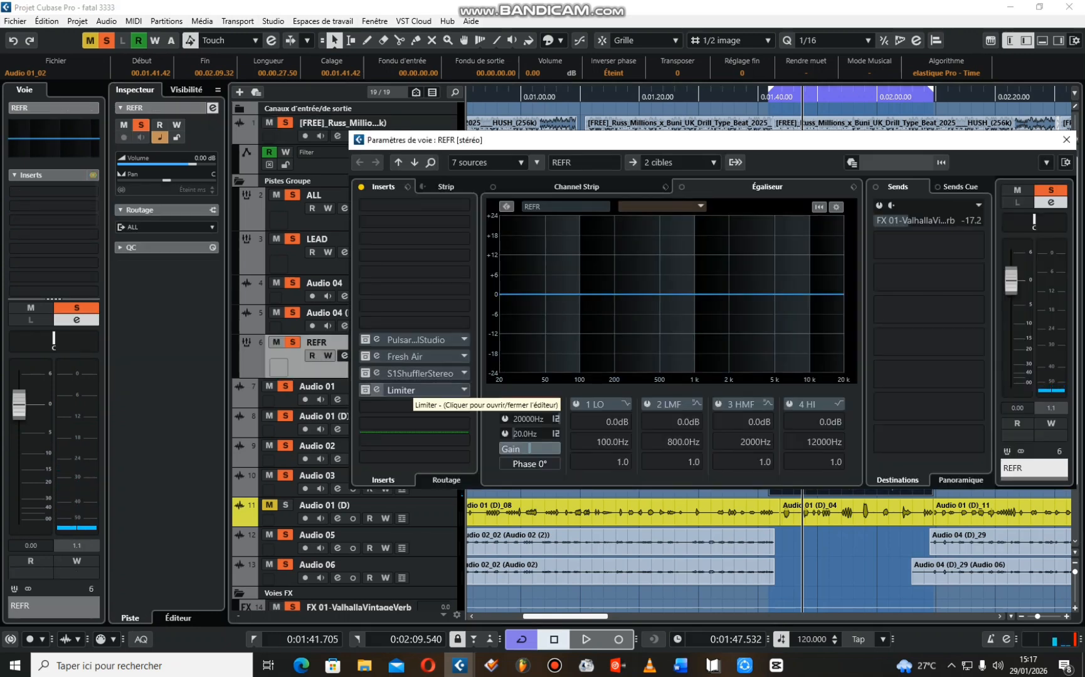
{"action": "left_click", "coordinate": [376, 390]}
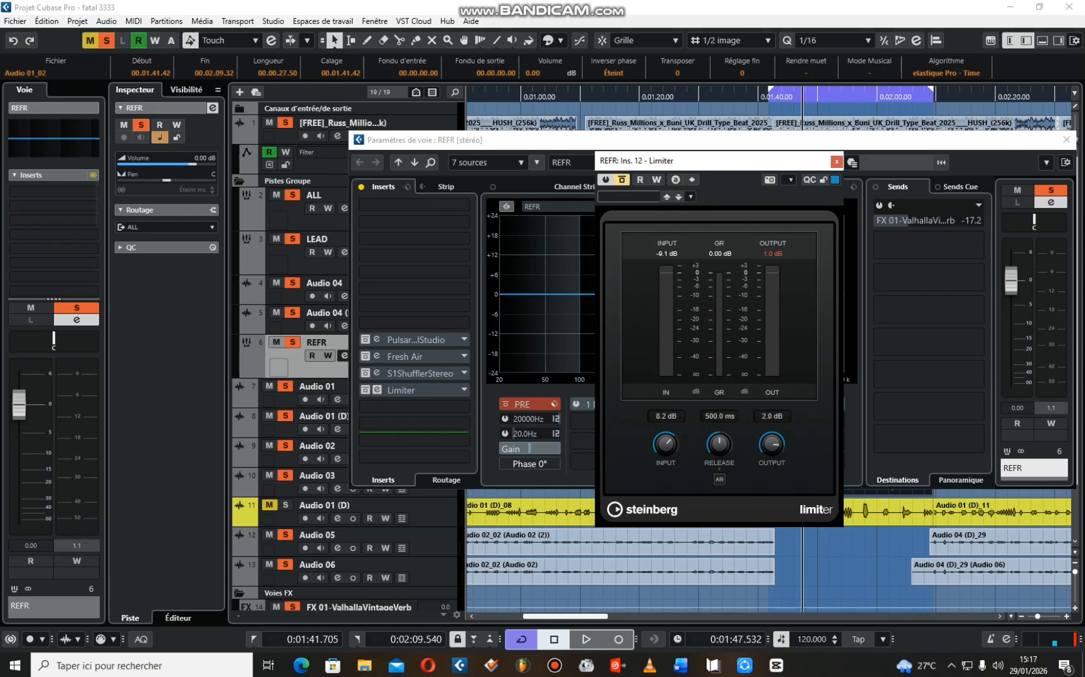
{"action": "left_click", "coordinate": [376, 390]}
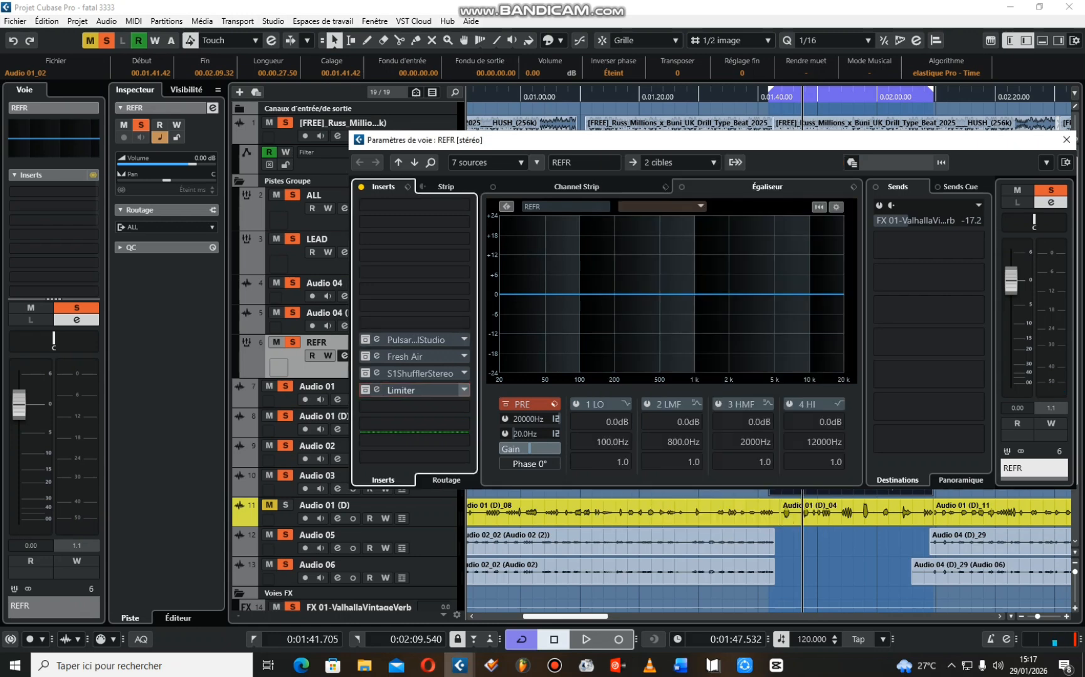
{"action": "left_click", "coordinate": [417, 390]}
{"action": "left_click", "coordinate": [410, 525]}
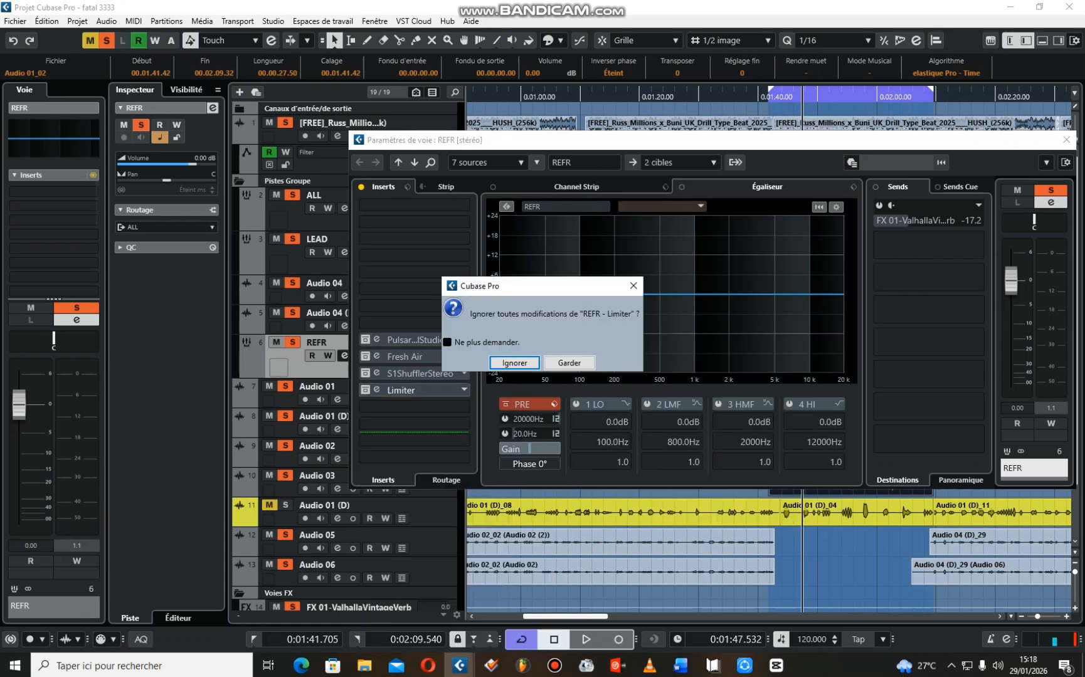
{"action": "left_click", "coordinate": [515, 362]}
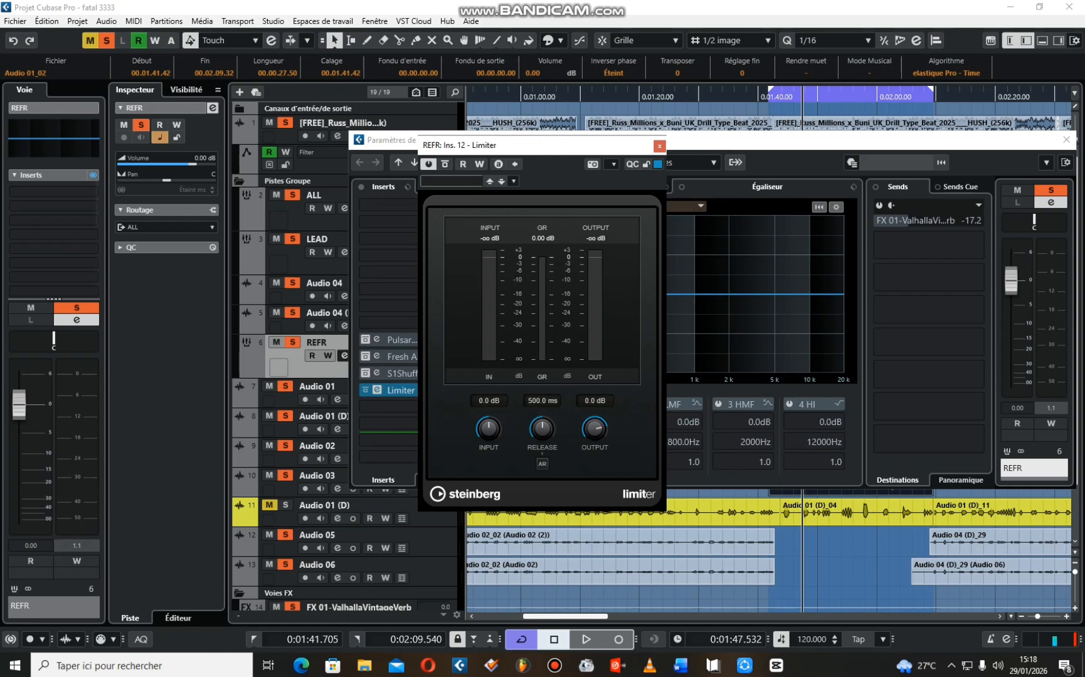
Set the REFR Limiter's input gain to 8 dB while playing the refrain from its start, and close its editor
{"action": "left_click", "coordinate": [769, 97]}
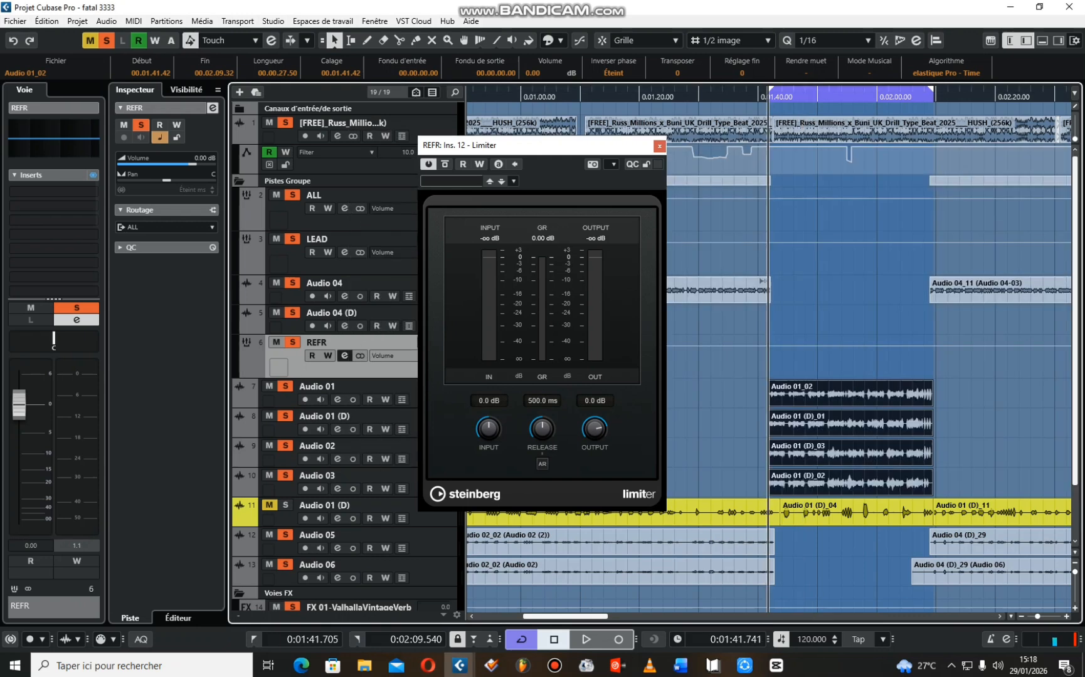
{"action": "key", "text": "space"}
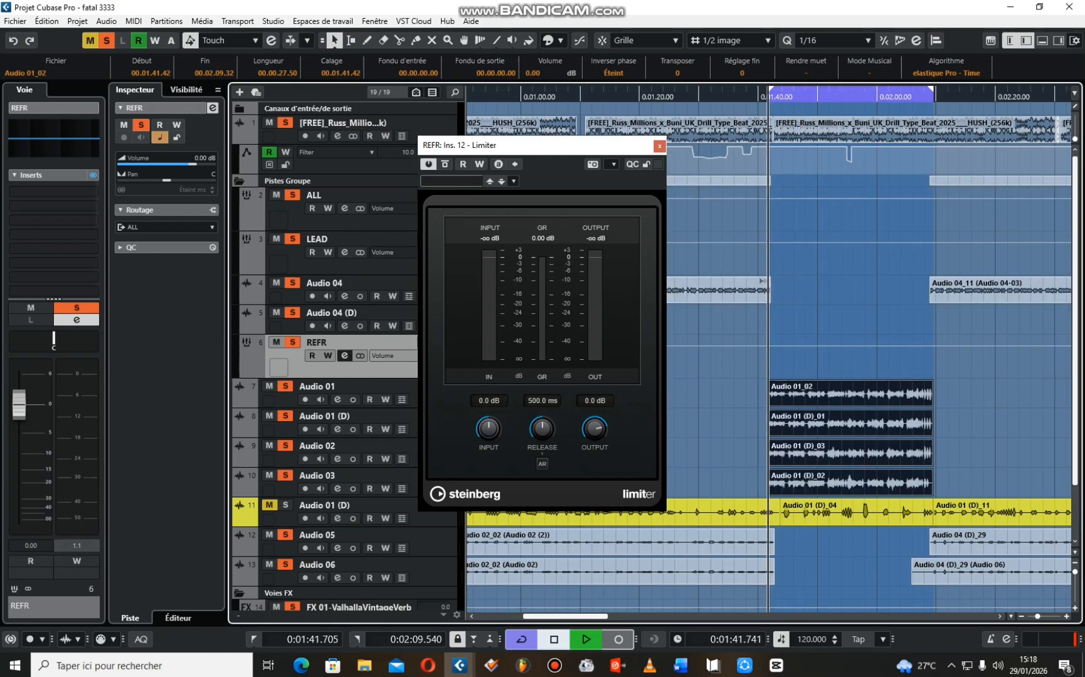
{"action": "left_click_drag", "start_coordinate": [488, 429], "coordinate": [488, 416]}
{"action": "left_click", "coordinate": [489, 401]}
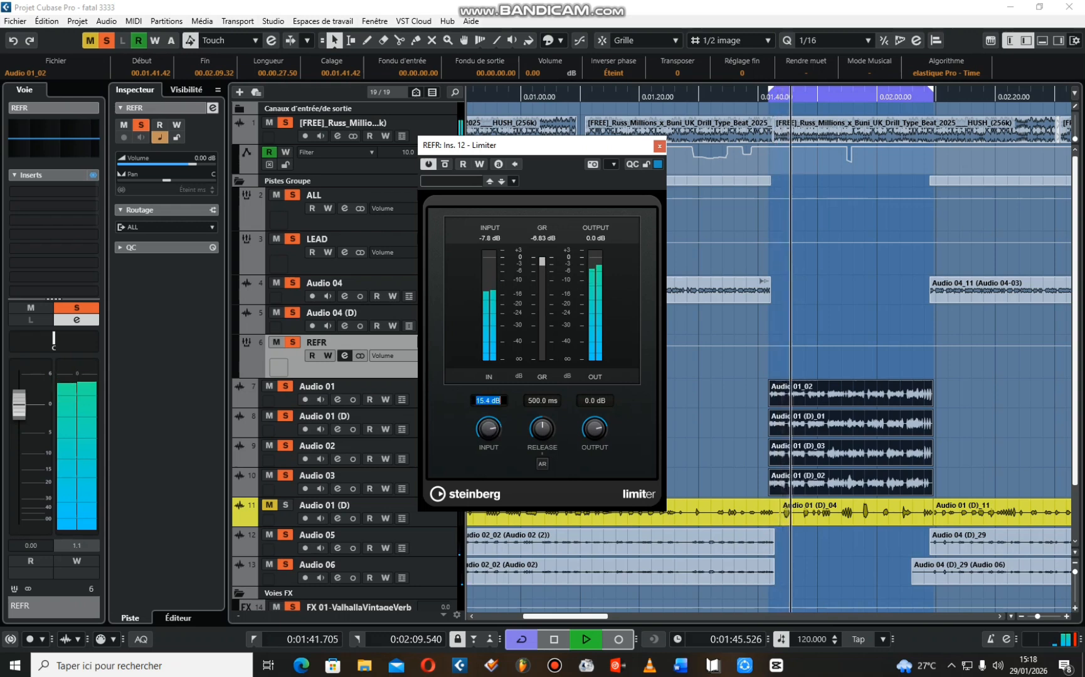
{"action": "type", "text": "8"}
{"action": "key", "text": "Return"}
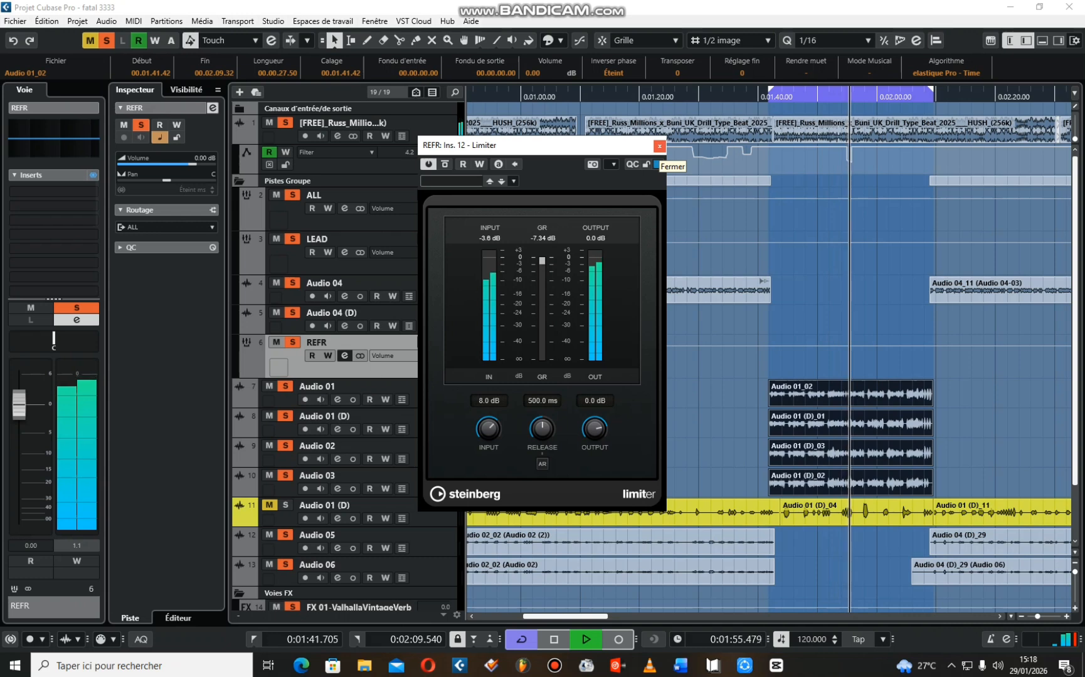
{"action": "key", "text": "space"}
{"action": "left_click", "coordinate": [659, 146]}
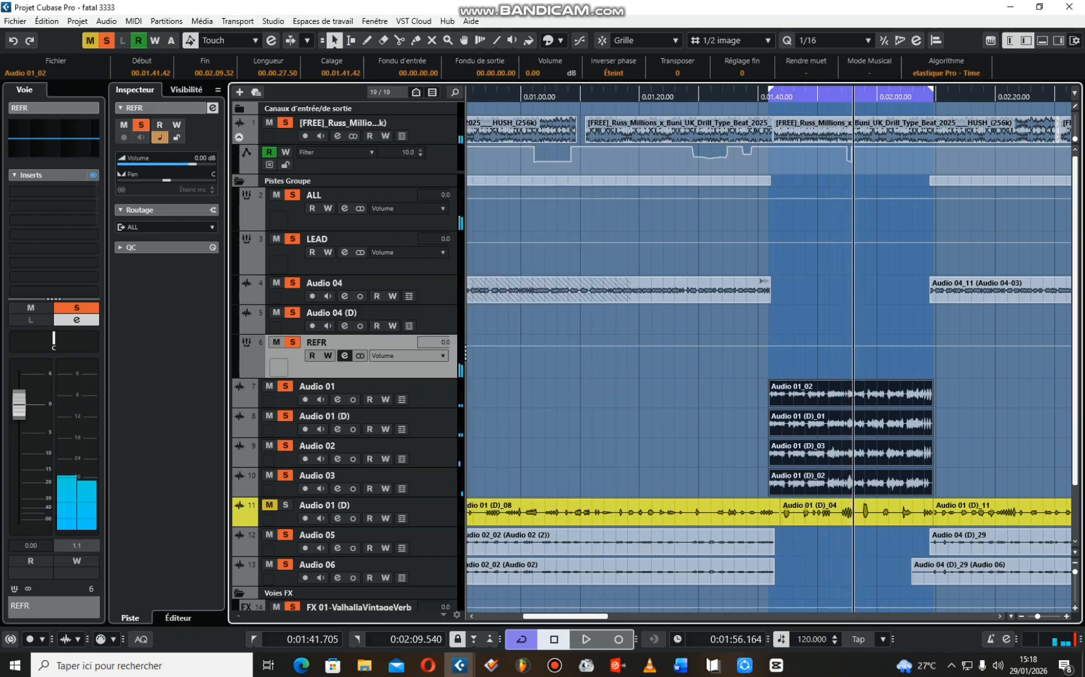
Listen to short passages of the limited refrain vocals together with the beat
{"action": "key", "text": "space"}
{"action": "key", "text": "space"}
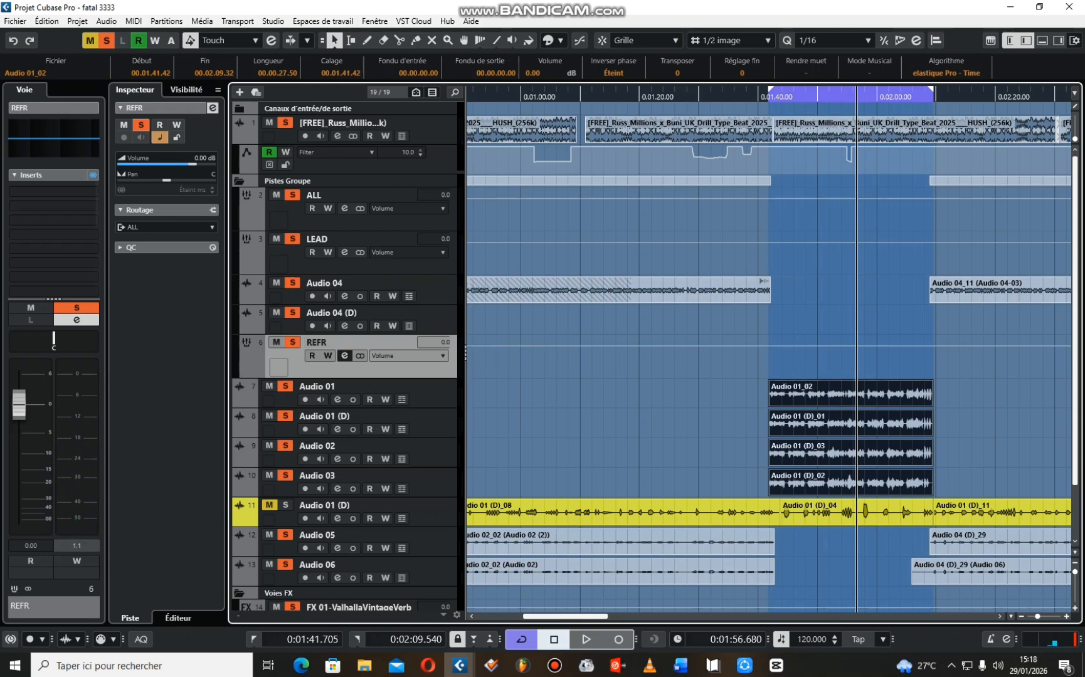
{"action": "key", "text": "space"}
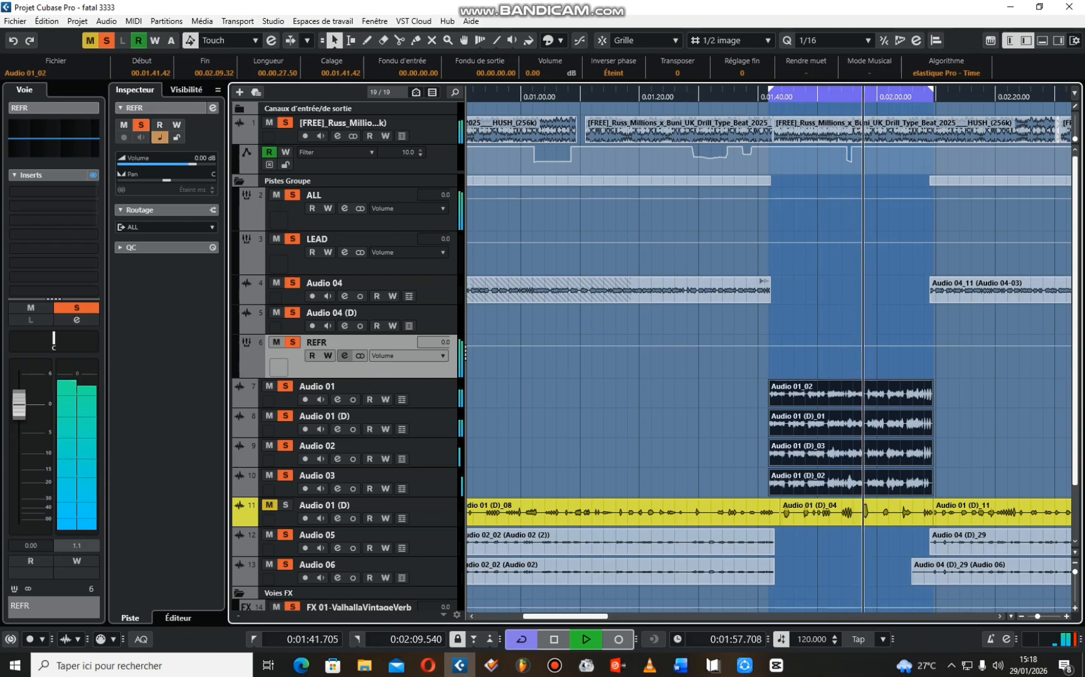
Activate the Pulsar Vocal Studio insert on the REFR group, mute the beat track and audition the refrain vocals through the plug-in
{"action": "left_click", "coordinate": [344, 356]}
{"action": "key", "text": "space"}
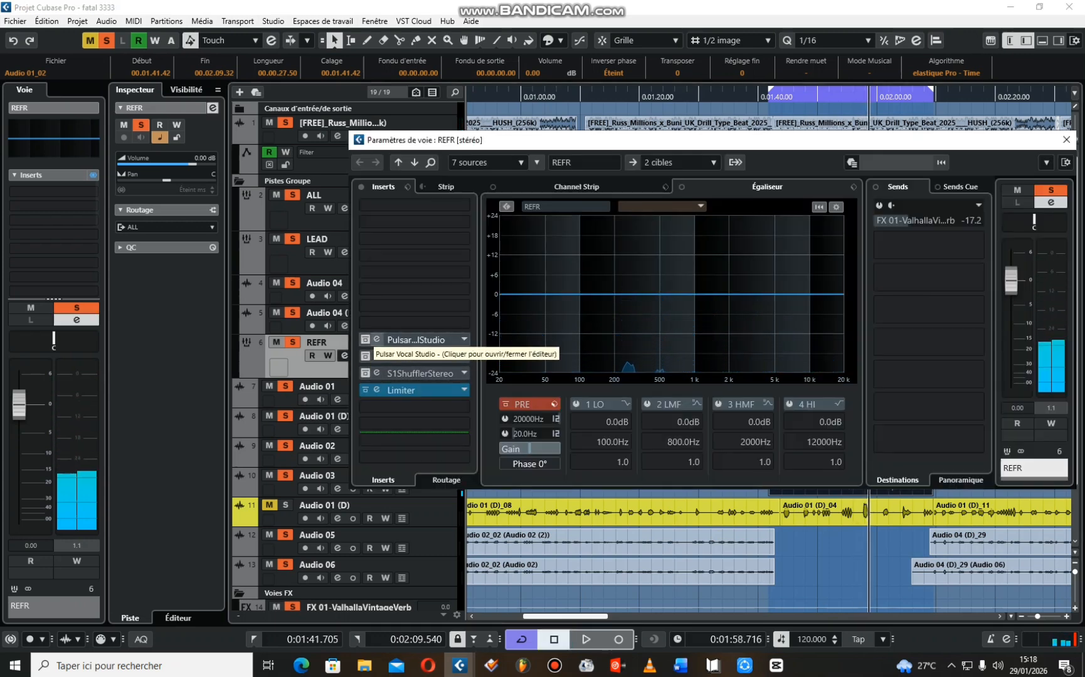
{"action": "left_click", "coordinate": [377, 339]}
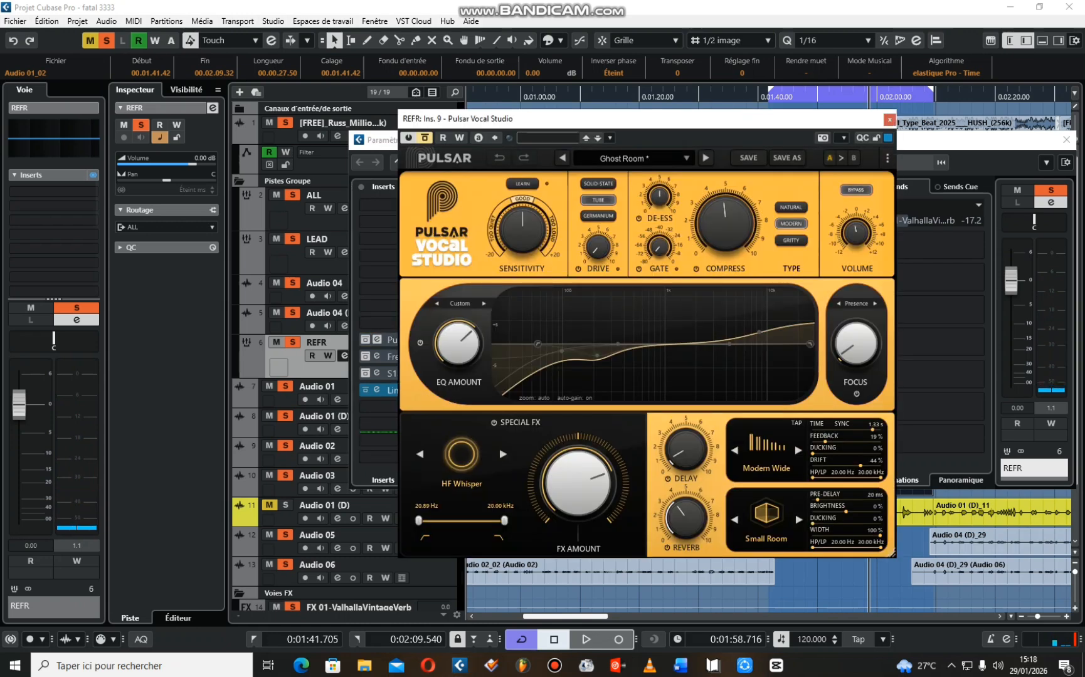
{"action": "left_click", "coordinate": [269, 123]}
{"action": "key", "text": "space"}
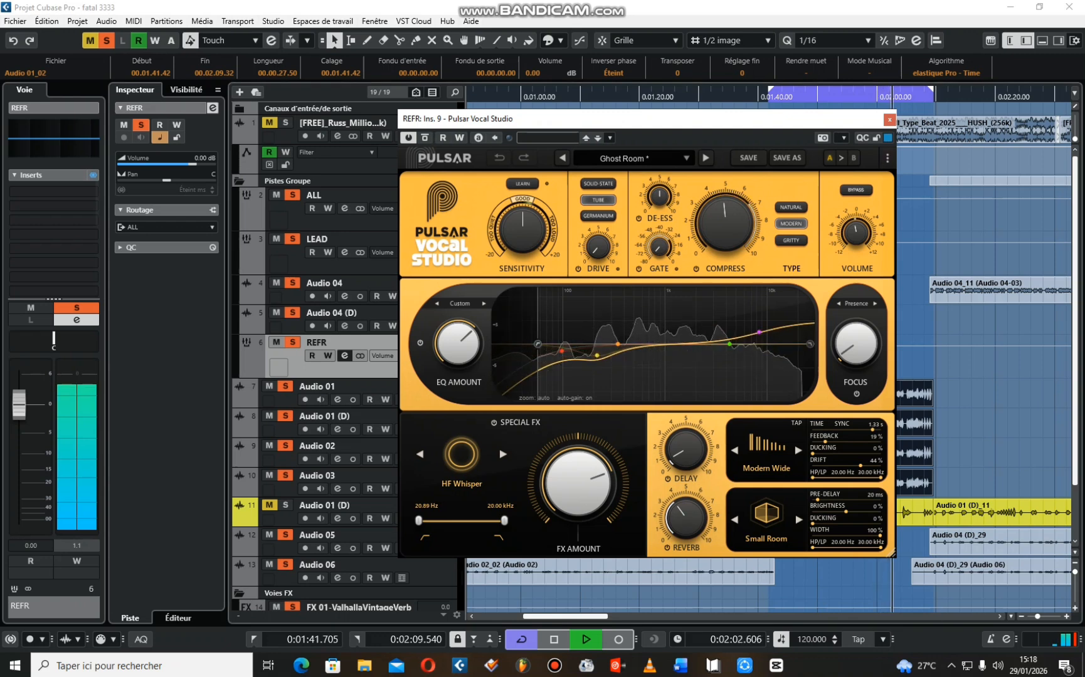
{"action": "key", "text": "space"}
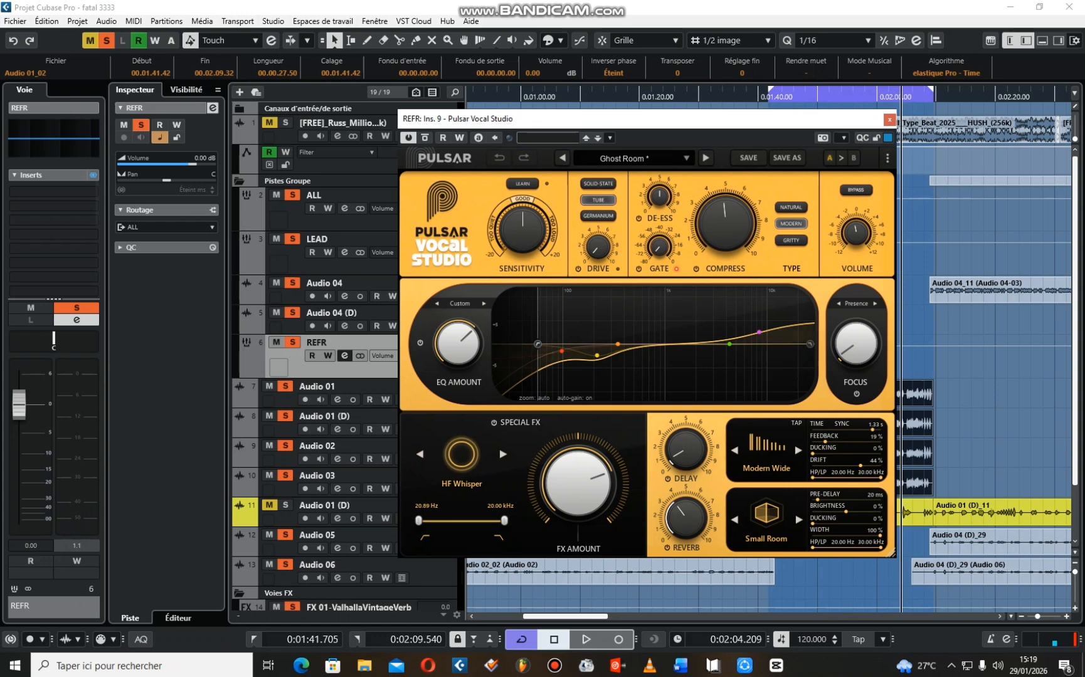
{"action": "key", "text": "space"}
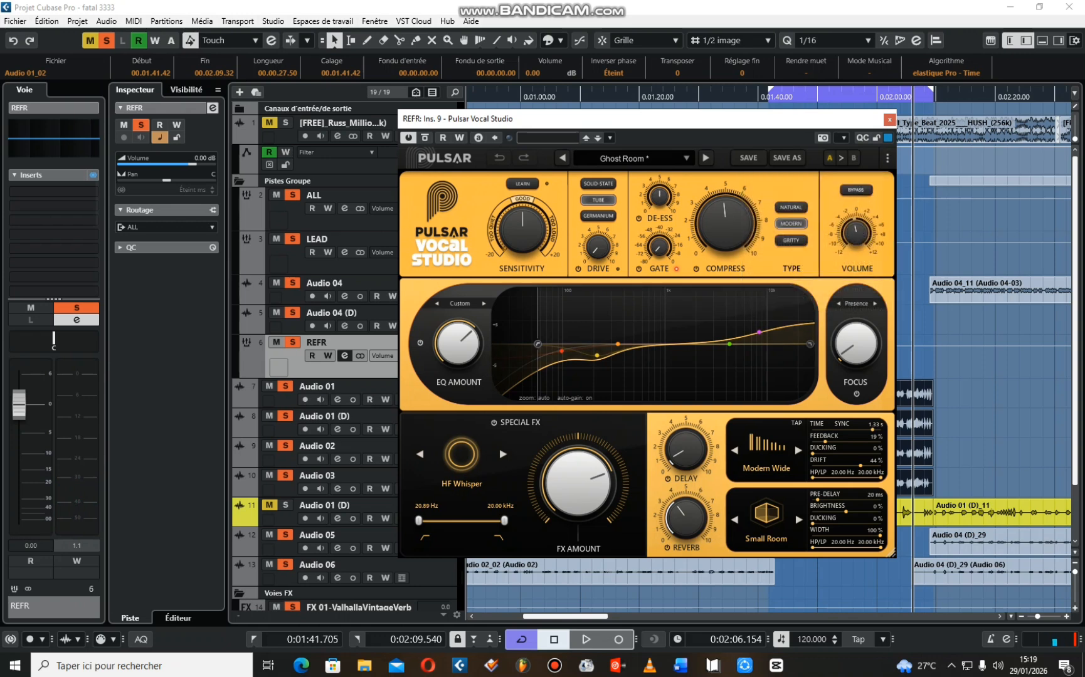
Close the Pulsar Vocal Studio editor, unmute the beat track and play the refrain vocals with the beat
{"action": "left_click", "coordinate": [889, 119]}
{"action": "key", "text": "space"}
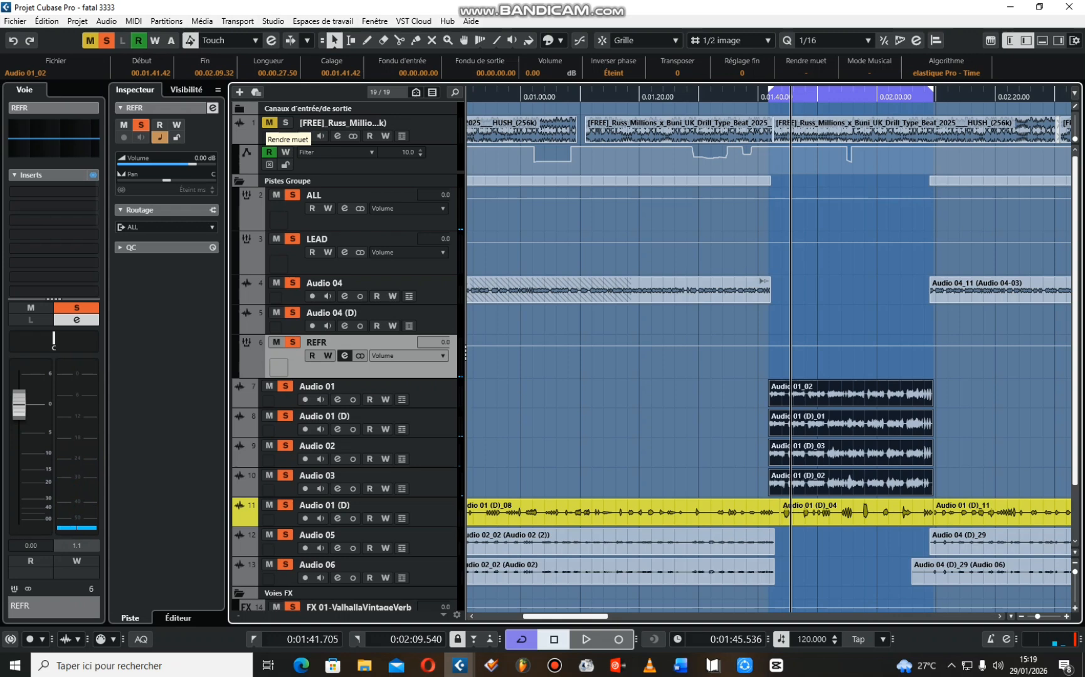
{"action": "left_click", "coordinate": [269, 122]}
{"action": "key", "text": "space"}
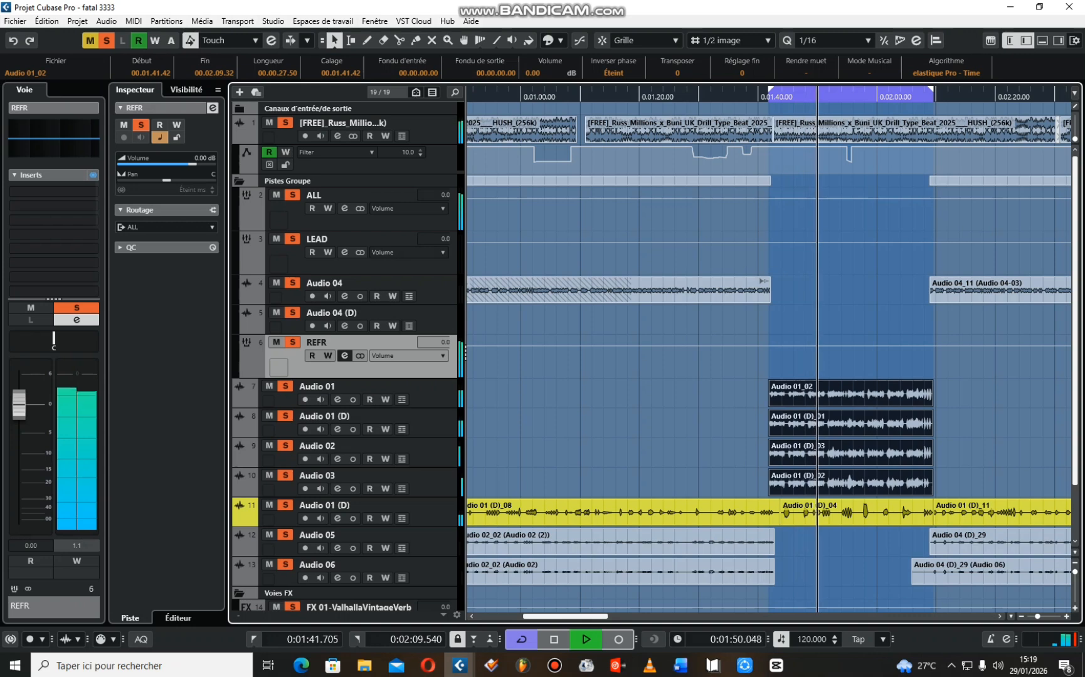
Activate the Fresh Air insert on the REFR group, audition the refrain with its editor open, and close the editor
{"action": "key", "text": "space"}
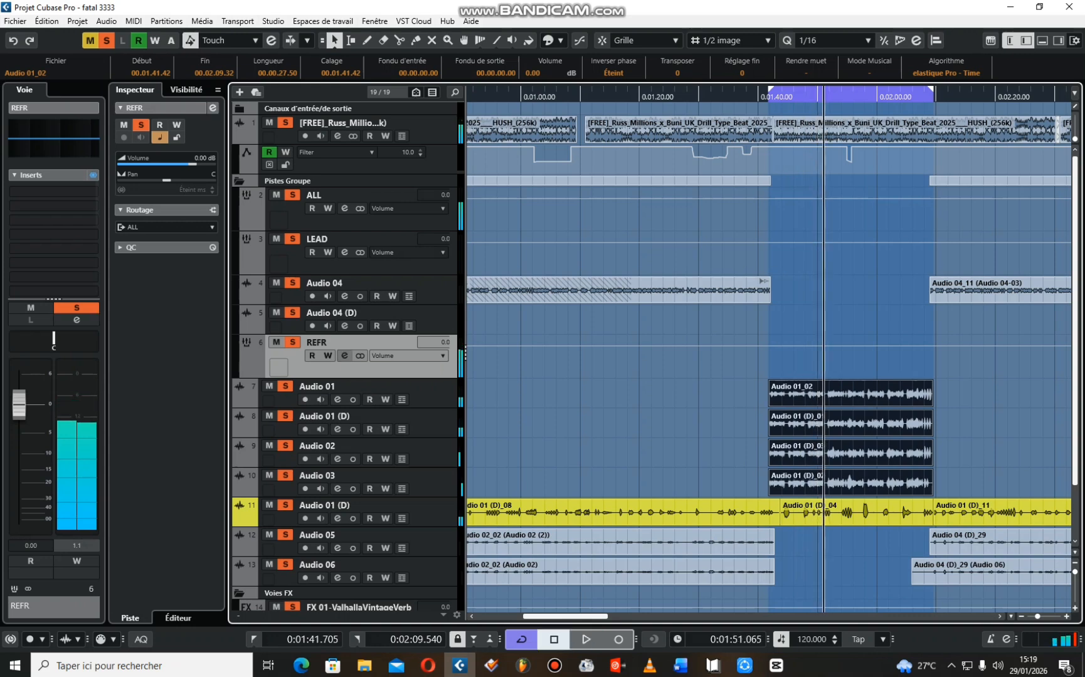
{"action": "left_click", "coordinate": [344, 356]}
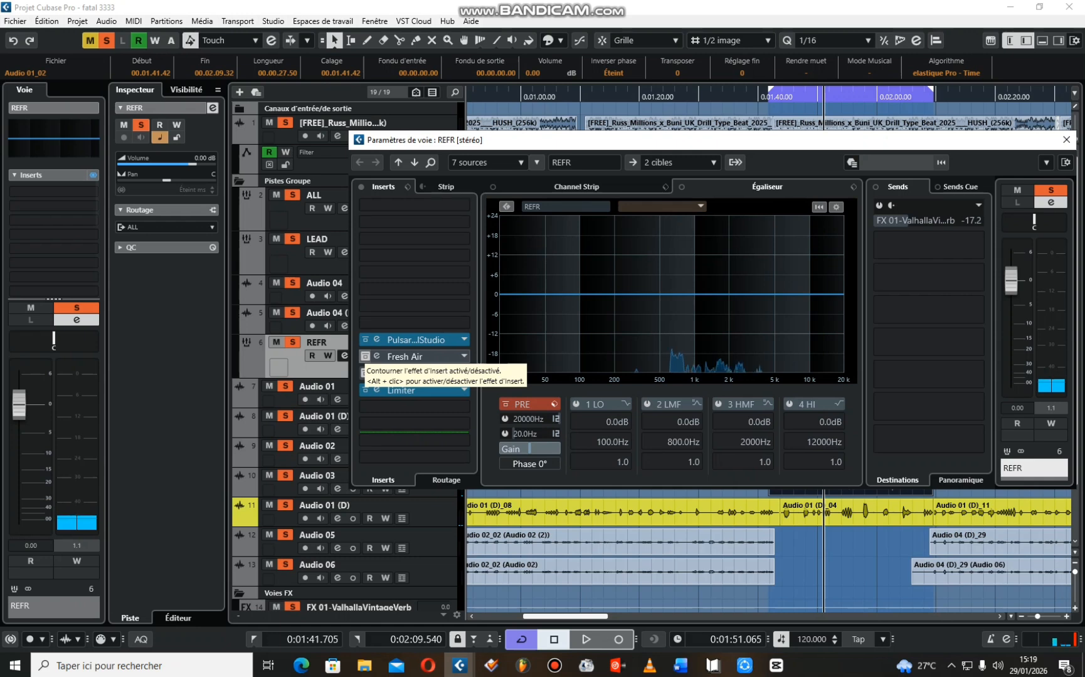
{"action": "key", "text": "space"}
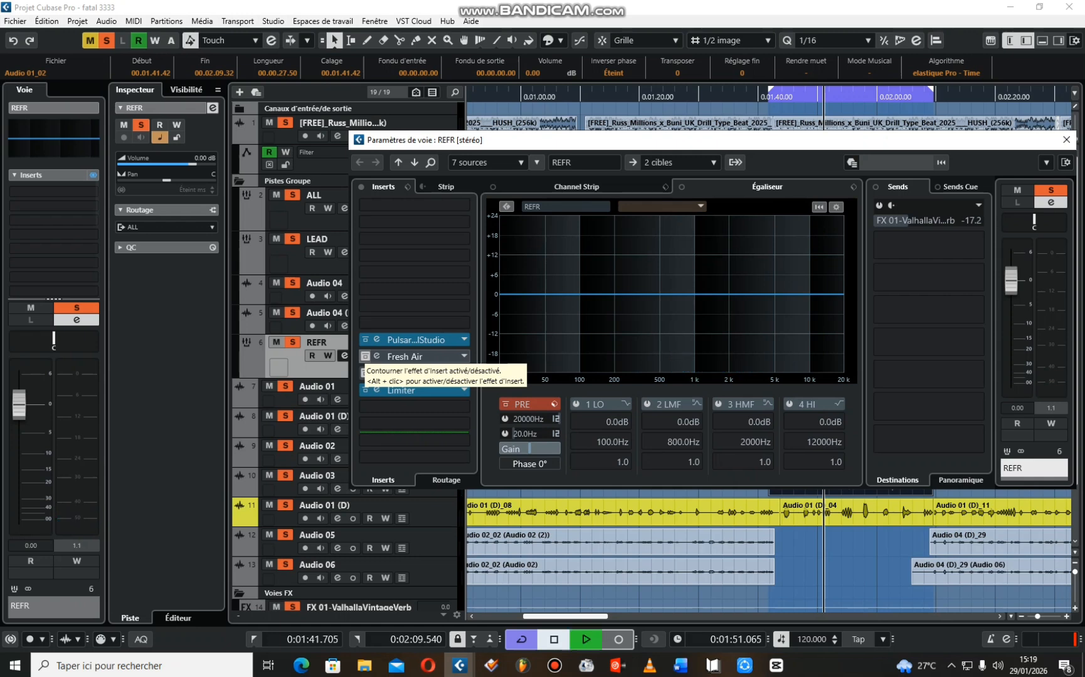
{"action": "left_click", "coordinate": [408, 356]}
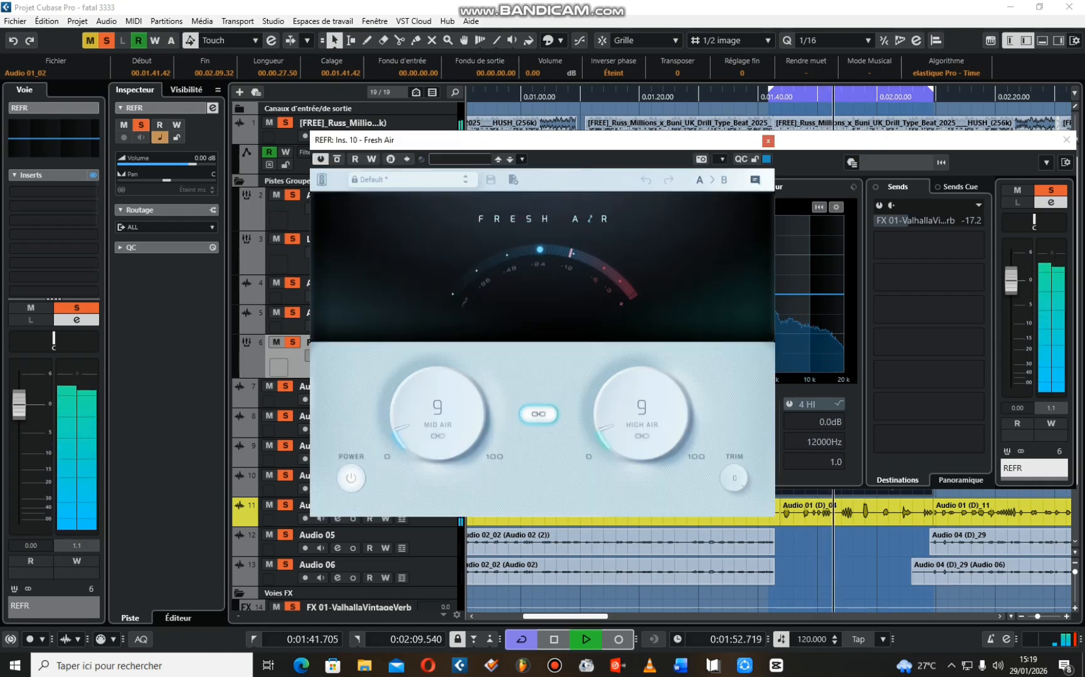
{"action": "key", "text": "space"}
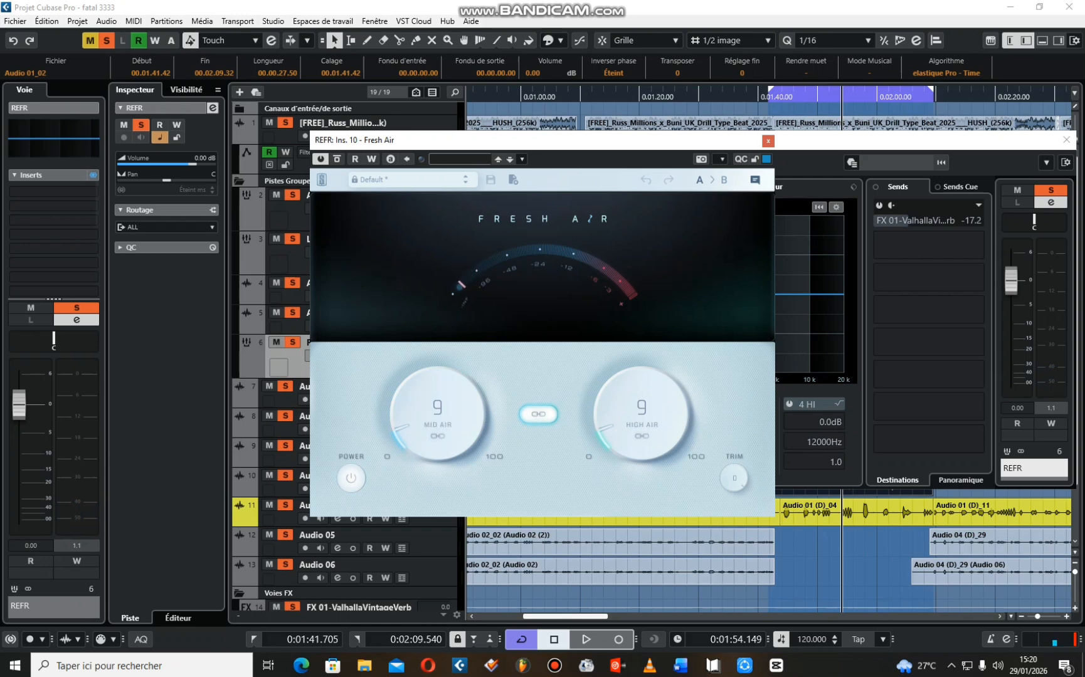
{"action": "left_click_drag", "start_coordinate": [539, 140], "coordinate": [653, 136]}
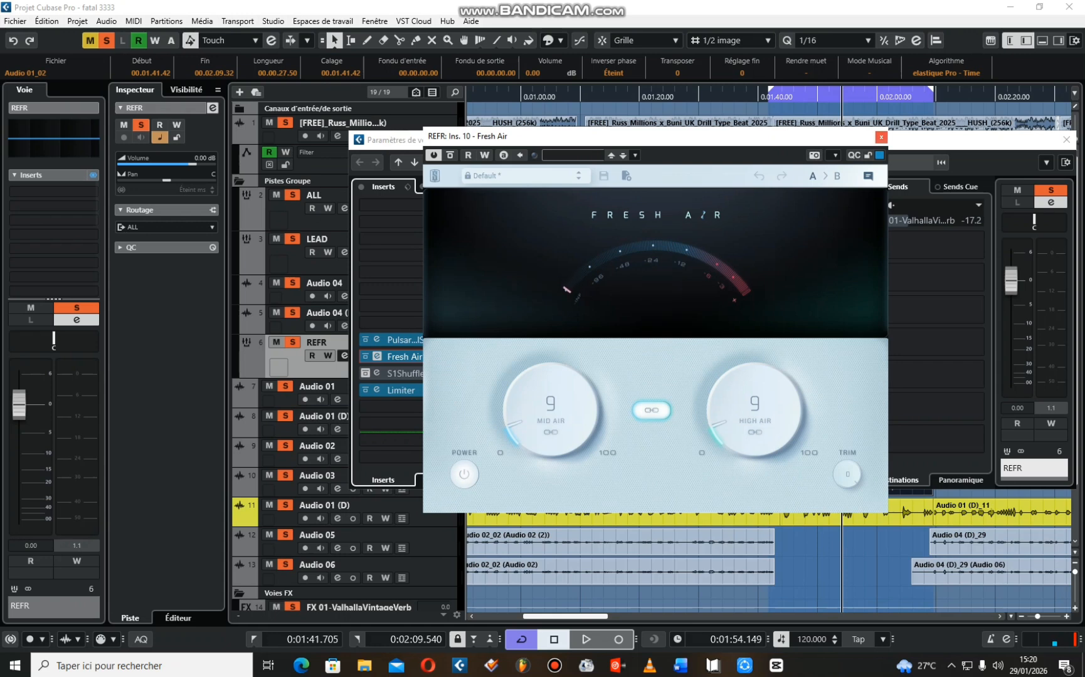
{"action": "left_click", "coordinate": [881, 136]}
{"action": "key", "text": "space"}
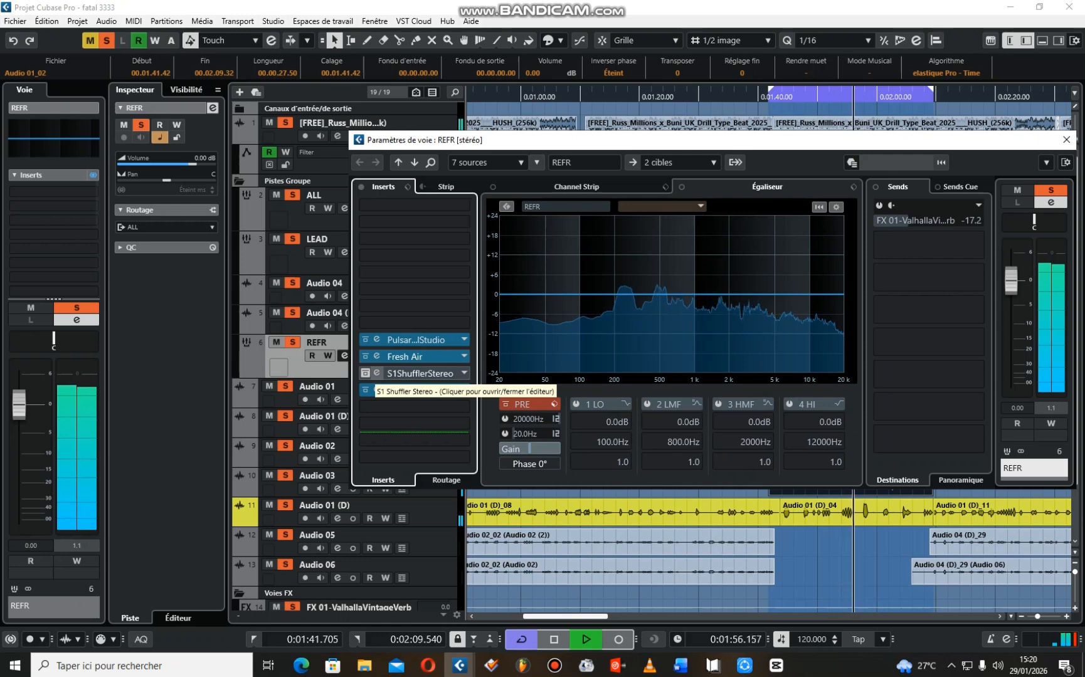
{"action": "key", "text": "space"}
Activate the S1 Shuffler Stereo insert on the REFR group, close its windows and listen to the refrain with the beat
{"action": "left_click", "coordinate": [376, 373]}
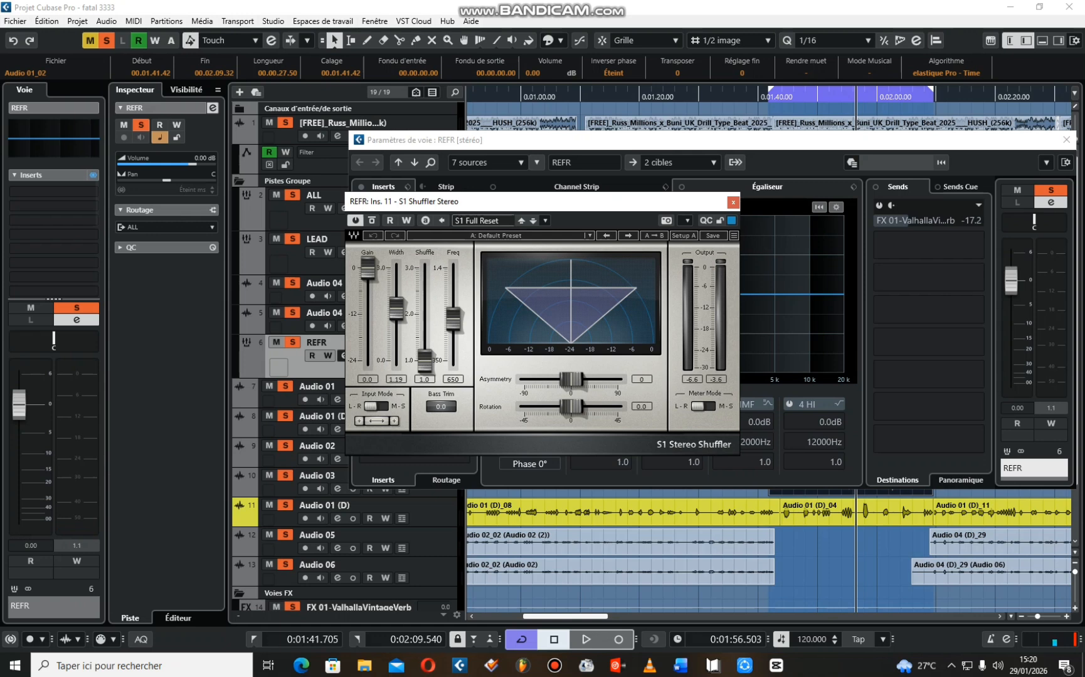
{"action": "left_click", "coordinate": [1066, 139]}
{"action": "key", "text": "space"}
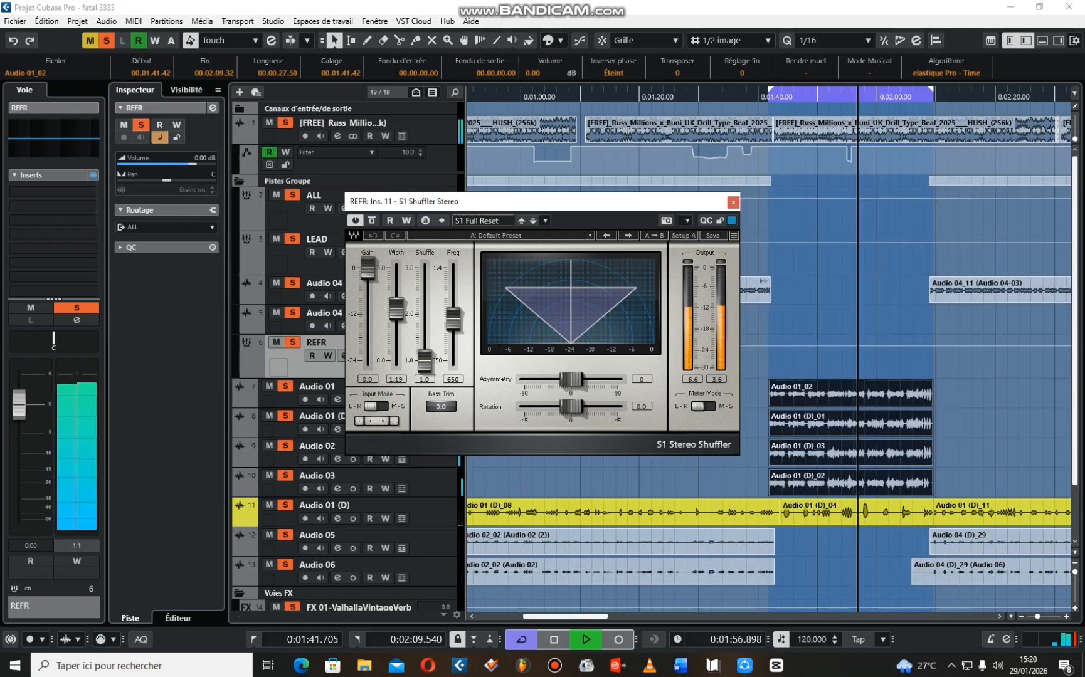
{"action": "left_click", "coordinate": [733, 201]}
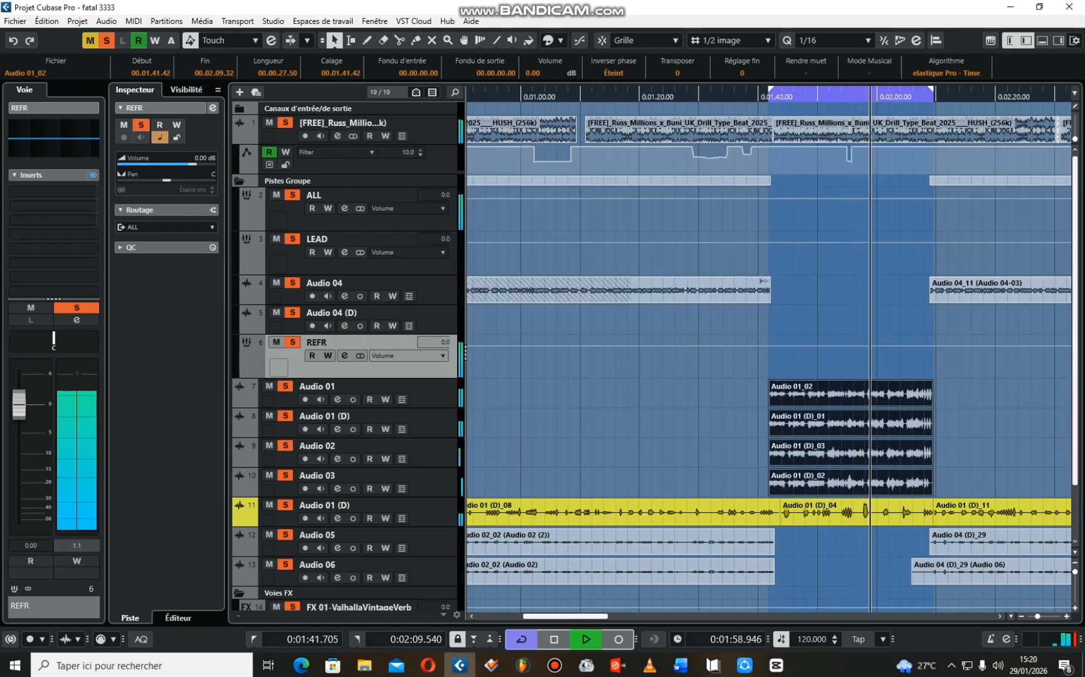
{"action": "key", "text": "space"}
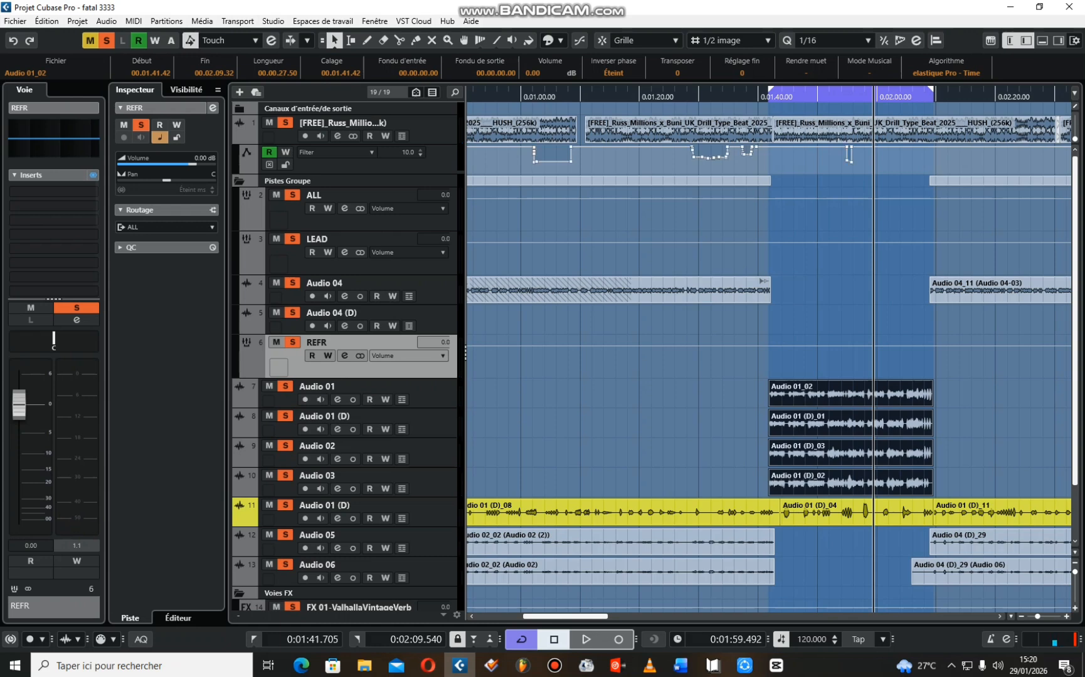
{"action": "left_click", "coordinate": [344, 355]}
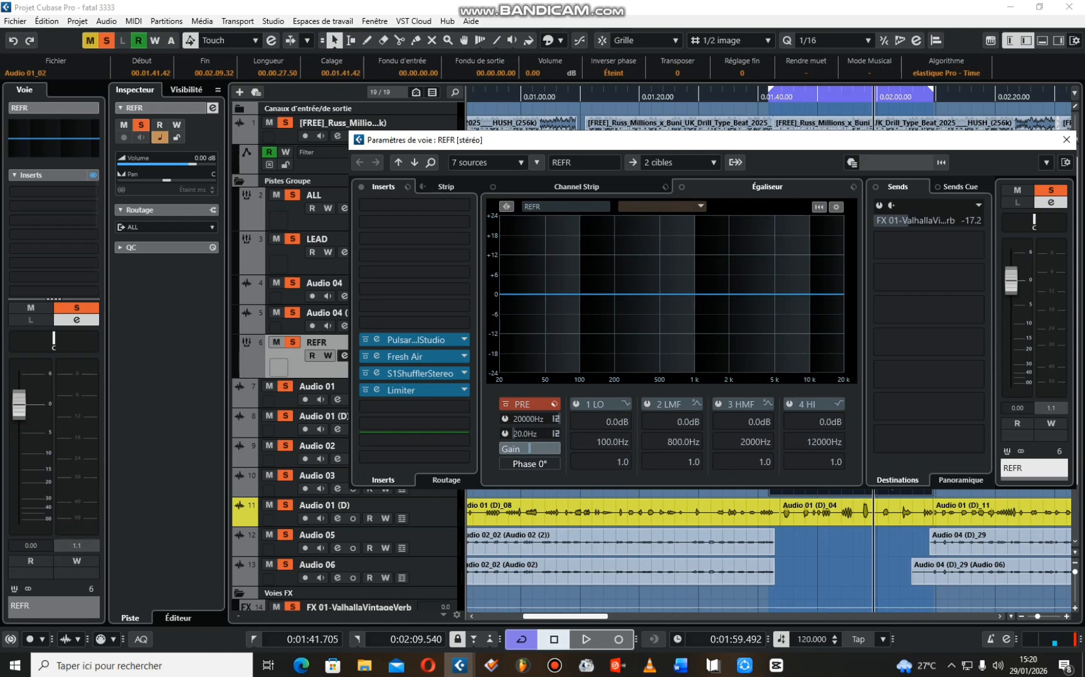
{"action": "left_click", "coordinate": [1066, 140]}
{"action": "key", "text": "space"}
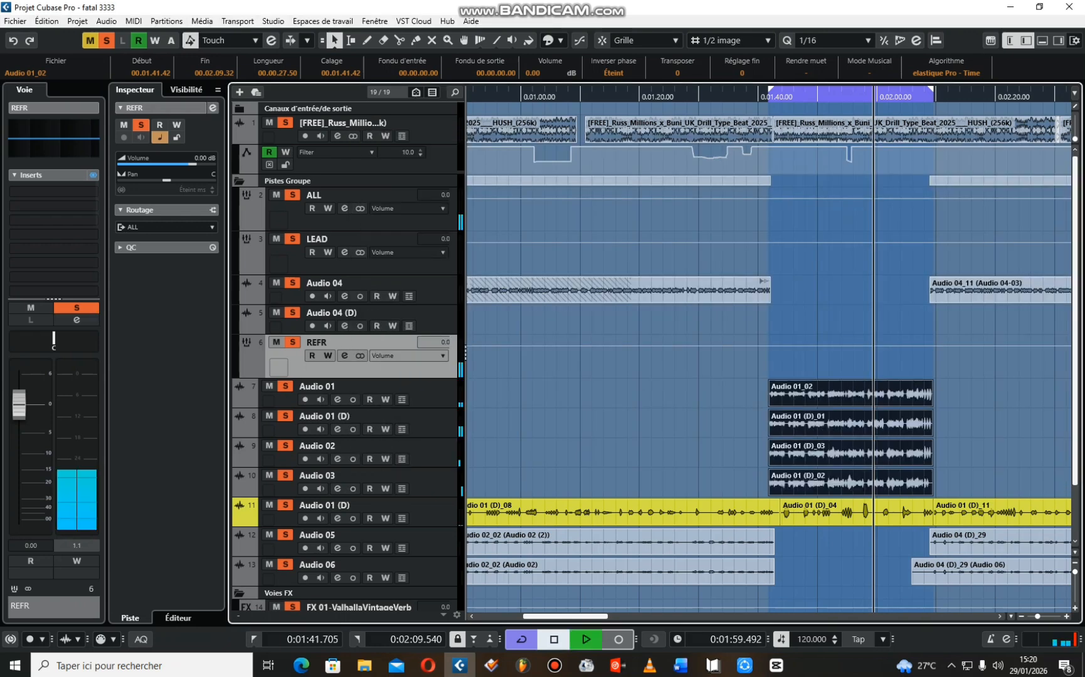
Browse the iZotope plug-ins for the REFR group's empty insert slot 13
{"action": "left_click", "coordinate": [344, 355]}
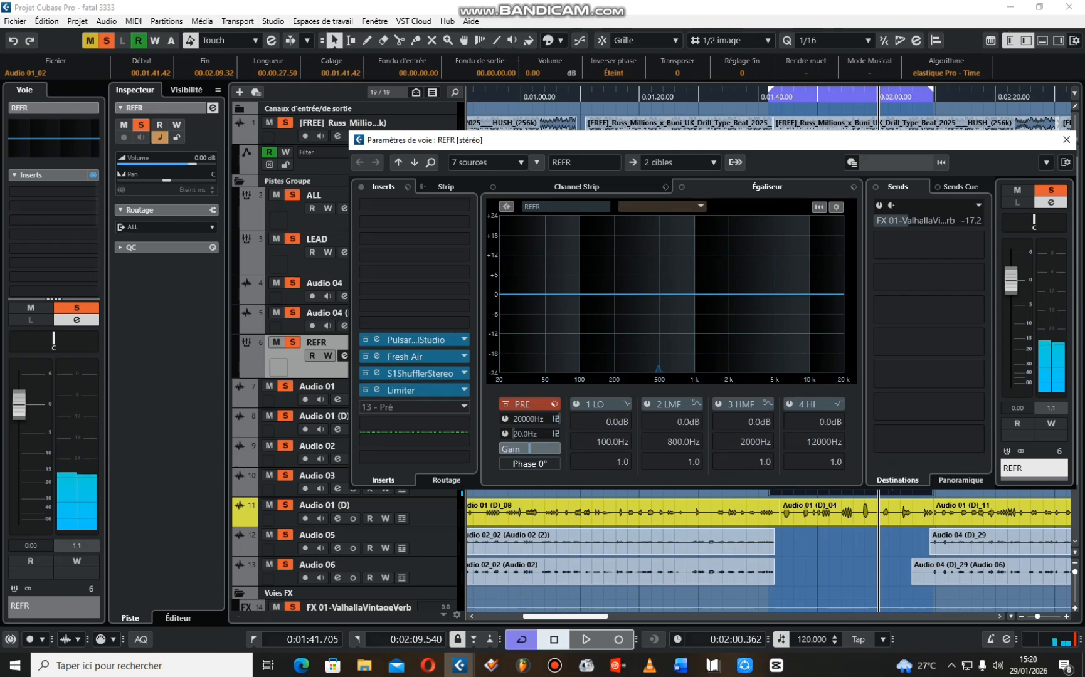
{"action": "left_click", "coordinate": [414, 407]}
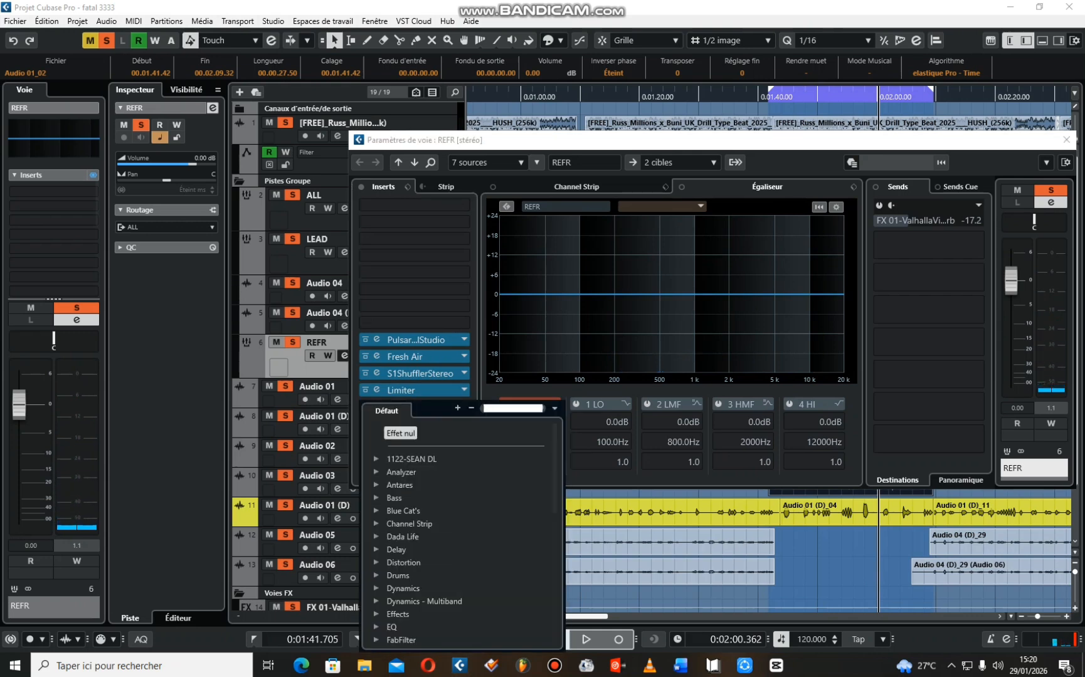
{"action": "scroll", "coordinate": [401, 531], "scroll_direction": "down", "scroll_amount": 3}
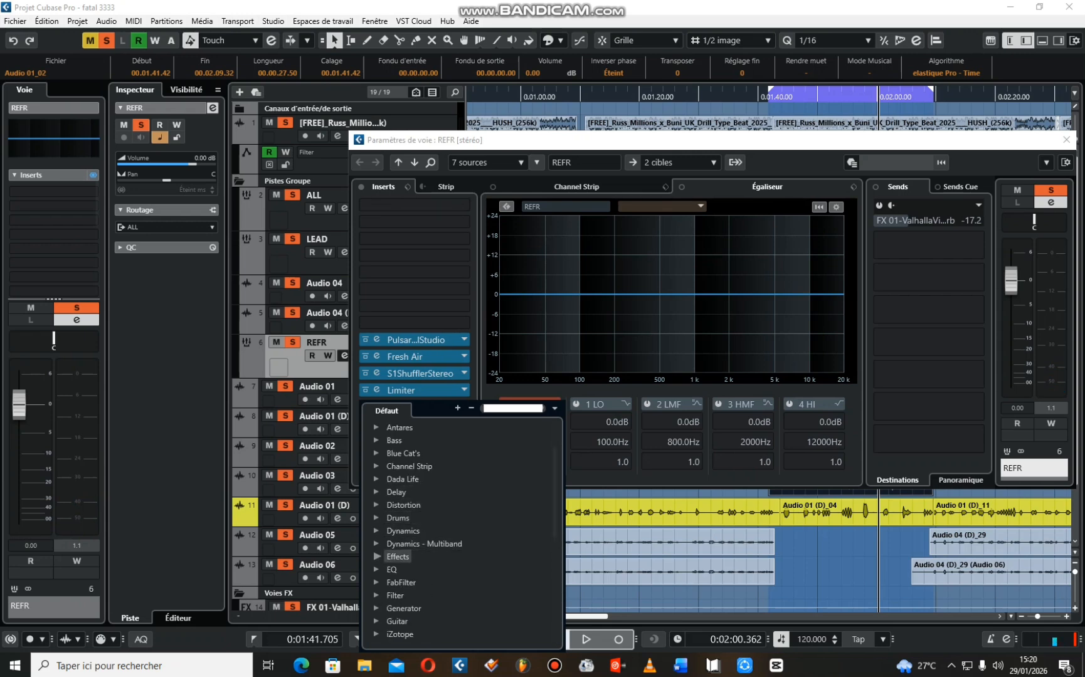
{"action": "scroll", "coordinate": [401, 527], "scroll_direction": "down", "scroll_amount": 7}
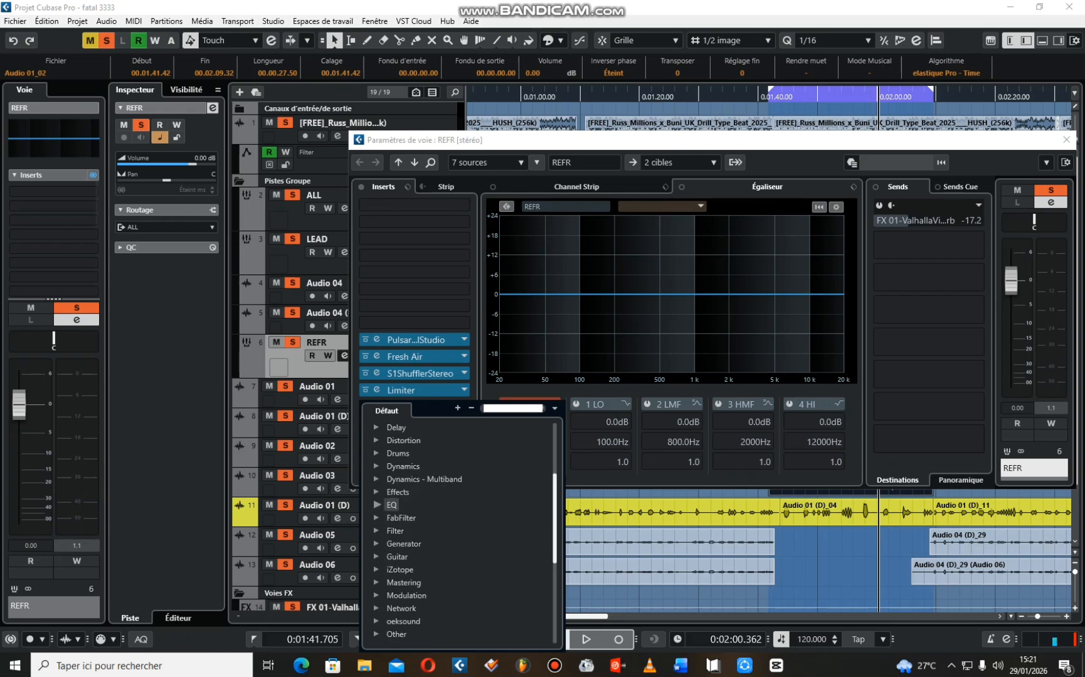
{"action": "left_click", "coordinate": [395, 505]}
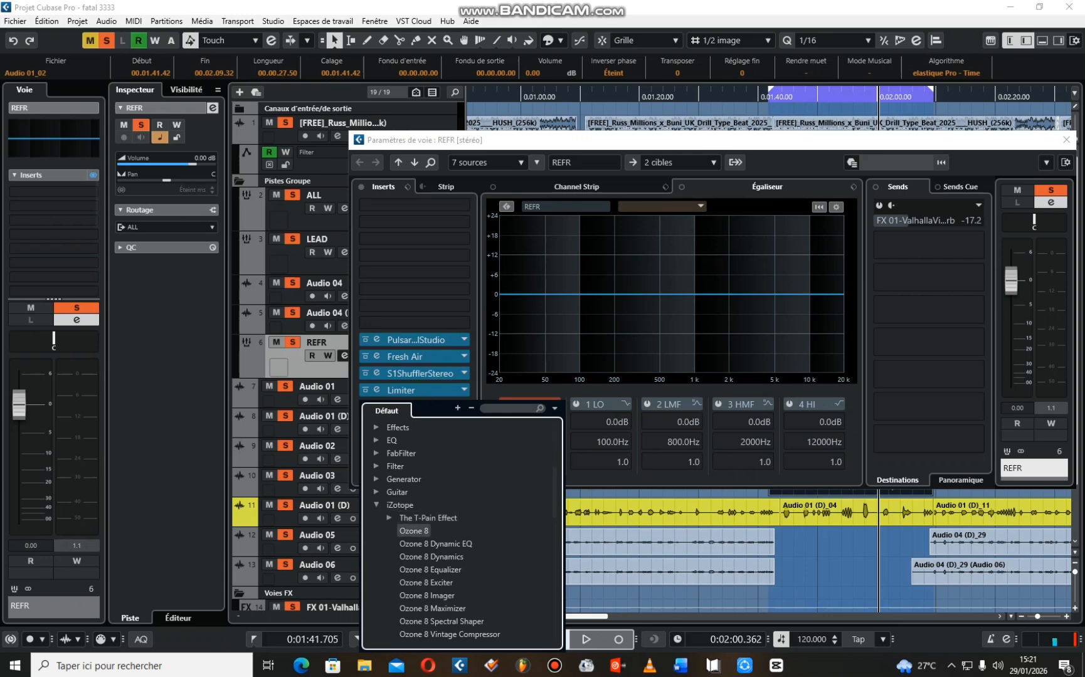
{"action": "scroll", "coordinate": [376, 518], "scroll_direction": "down", "scroll_amount": 10}
{"action": "scroll", "coordinate": [413, 501], "scroll_direction": "up", "scroll_amount": 5}
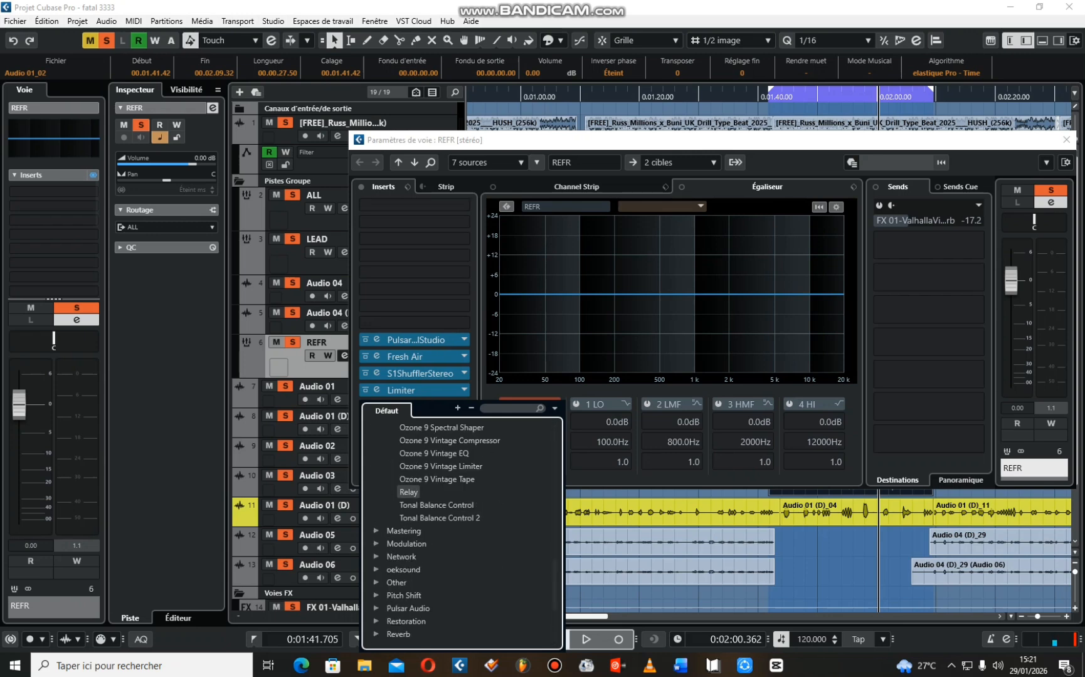
{"action": "scroll", "coordinate": [427, 479], "scroll_direction": "up", "scroll_amount": 3}
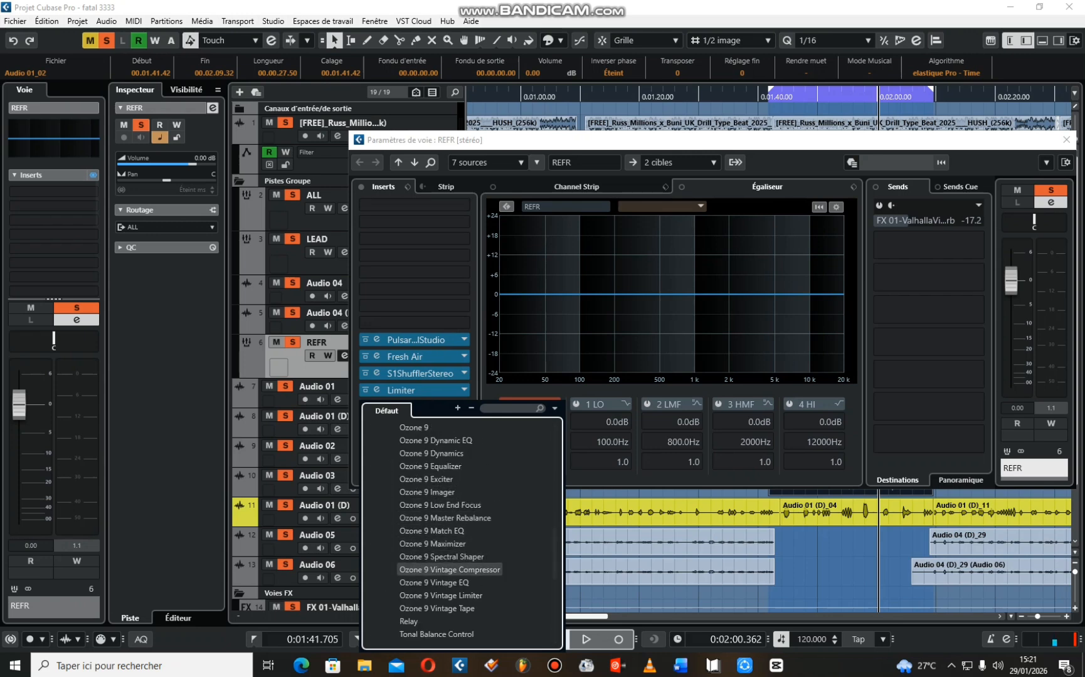
{"action": "scroll", "coordinate": [432, 558], "scroll_direction": "up", "scroll_amount": 5}
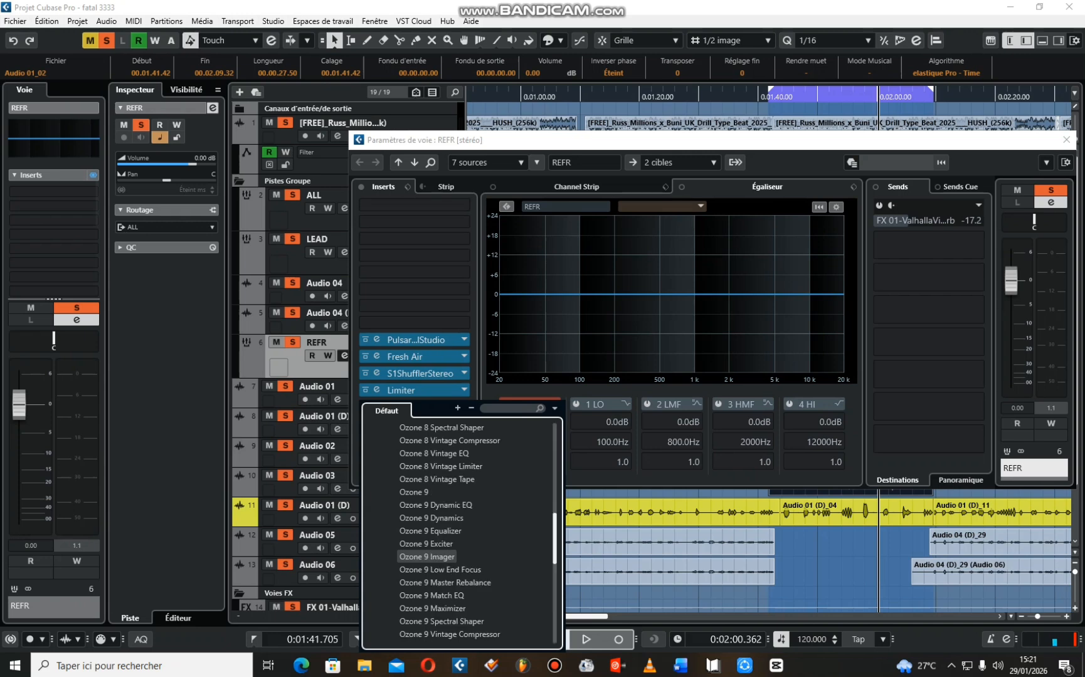
{"action": "scroll", "coordinate": [414, 556], "scroll_direction": "up", "scroll_amount": 4}
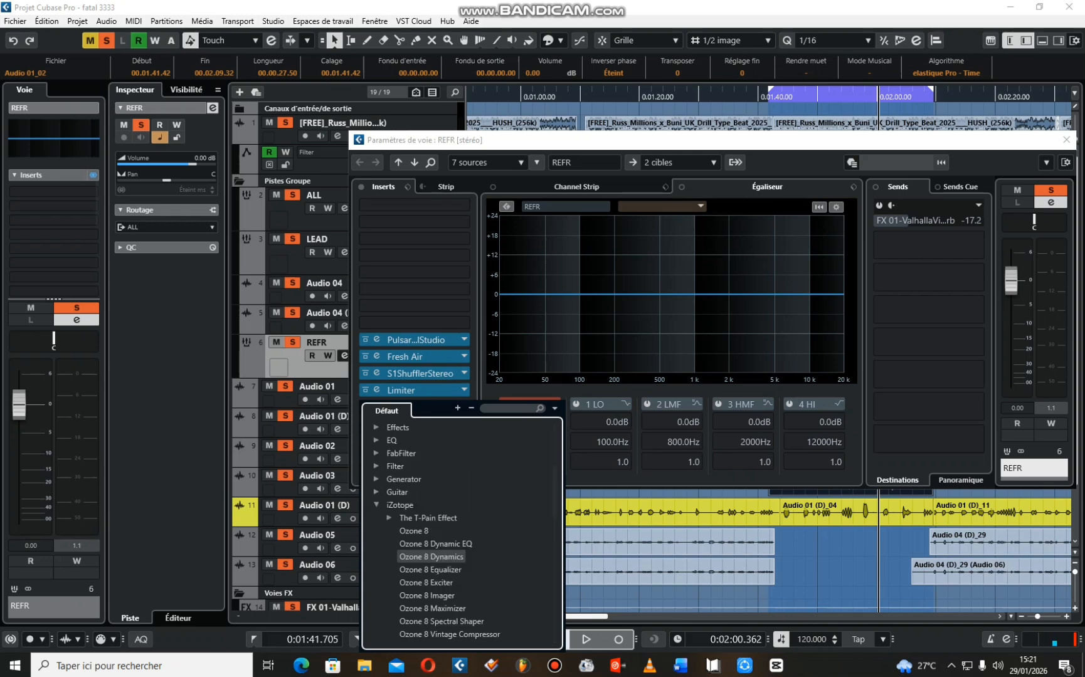
{"action": "scroll", "coordinate": [414, 557], "scroll_direction": "down", "scroll_amount": 7}
{"action": "scroll", "coordinate": [427, 556], "scroll_direction": "down", "scroll_amount": 3}
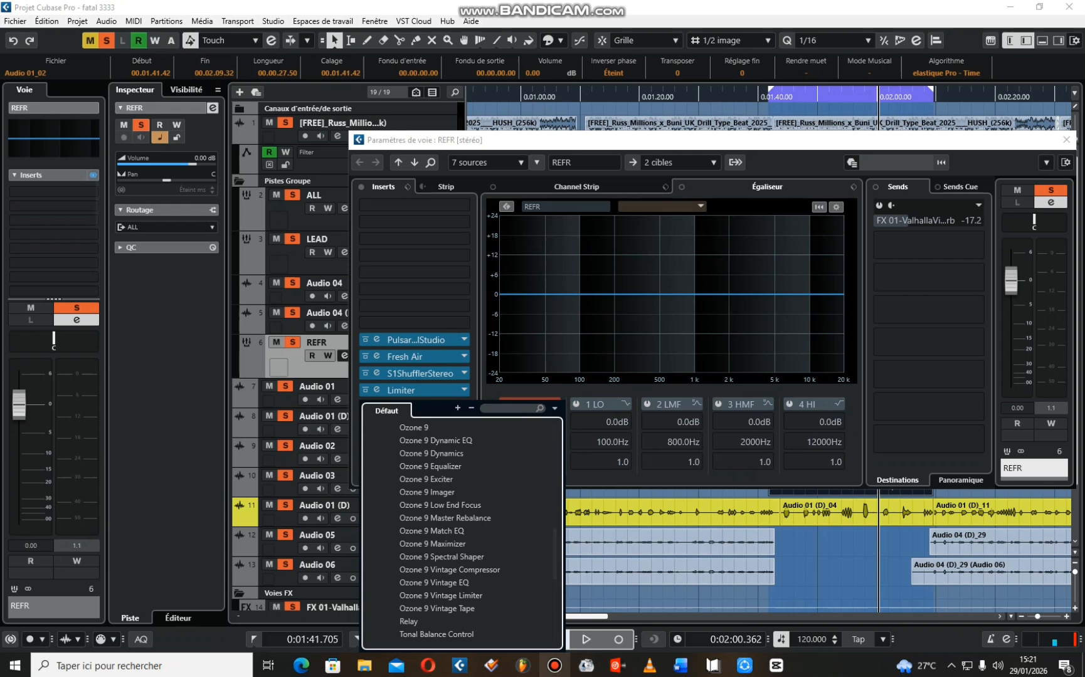
{"action": "left_click", "coordinate": [554, 665]}
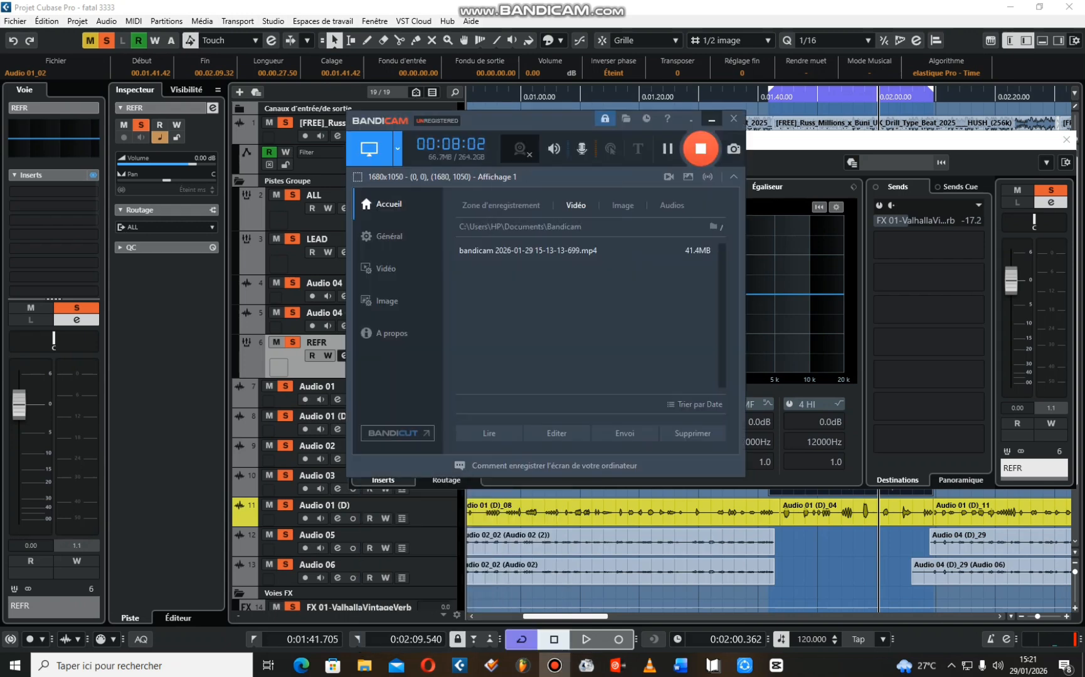
{"action": "left_click", "coordinate": [711, 119]}
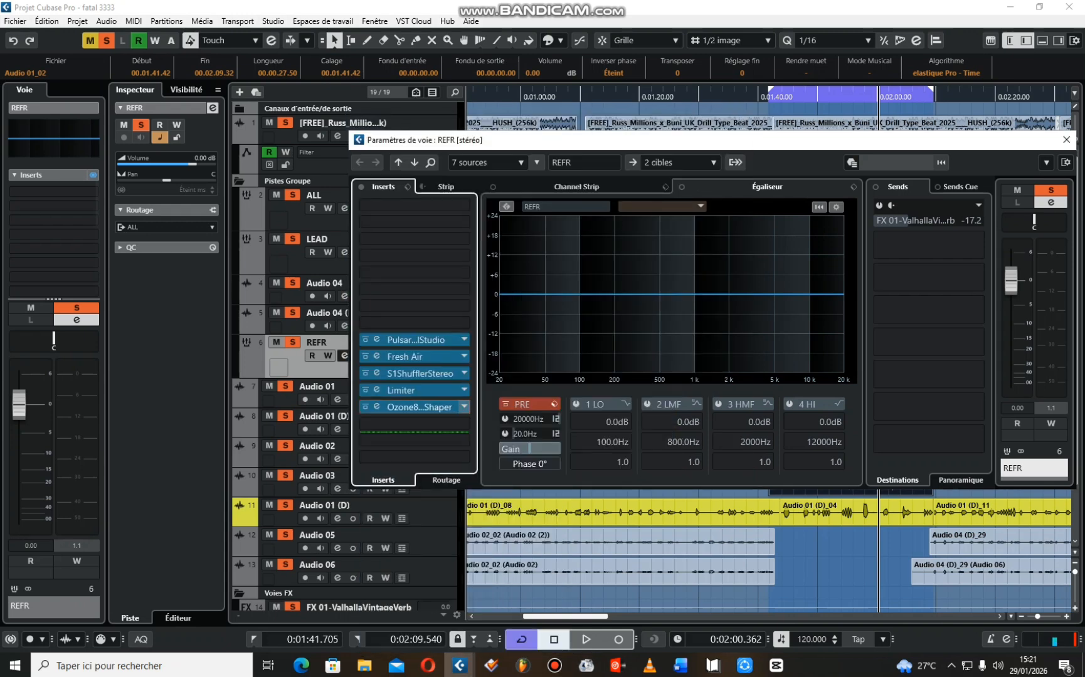
Search the plug-ins for "spec" and load Ozone 10 Spectral Shaper into the REFR group's insert slot 13
{"action": "left_click", "coordinate": [461, 407]}
{"action": "scroll", "coordinate": [443, 533], "scroll_direction": "down", "scroll_amount": 10}
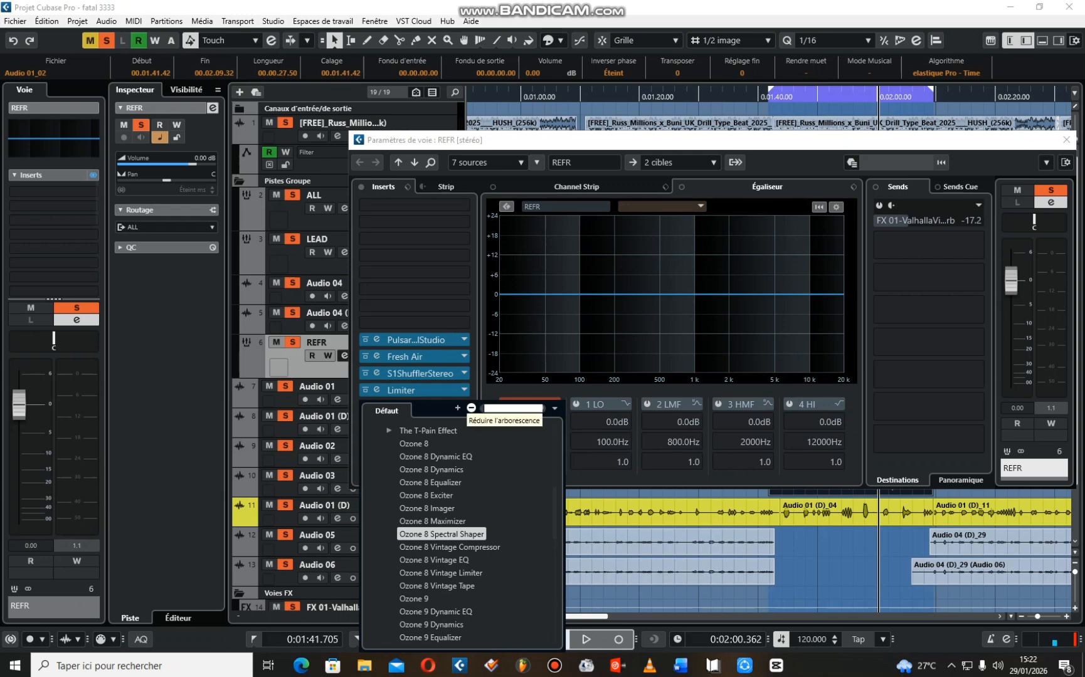
{"action": "left_click", "coordinate": [471, 407]}
{"action": "type", "text": "sp"}
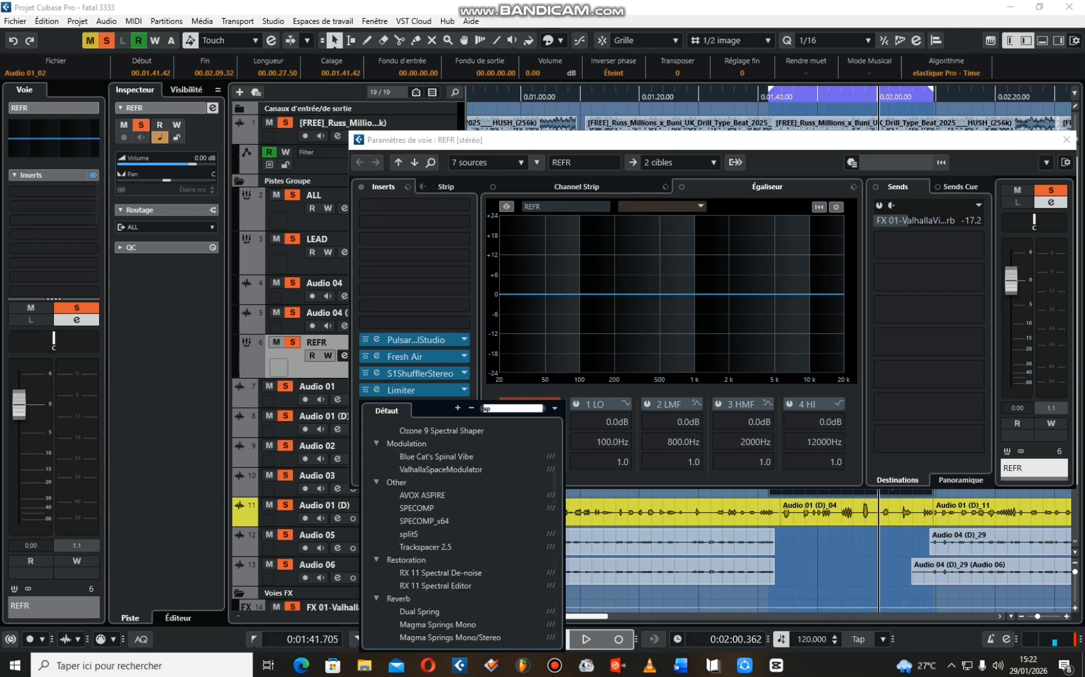
{"action": "type", "text": "ec"}
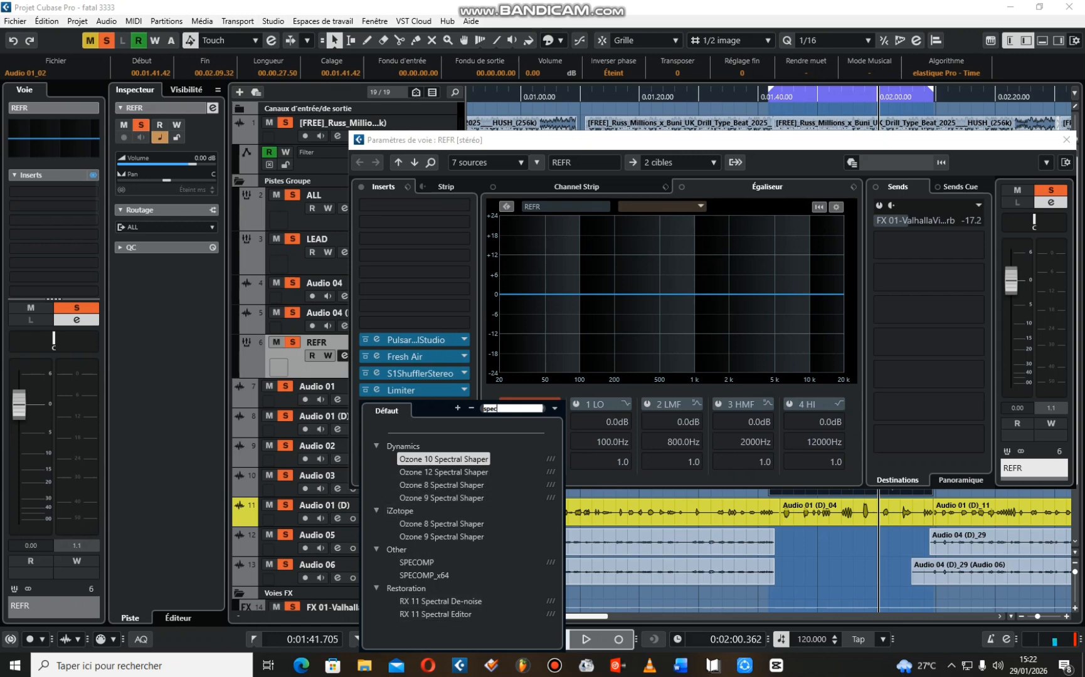
{"action": "left_click", "coordinate": [443, 484]}
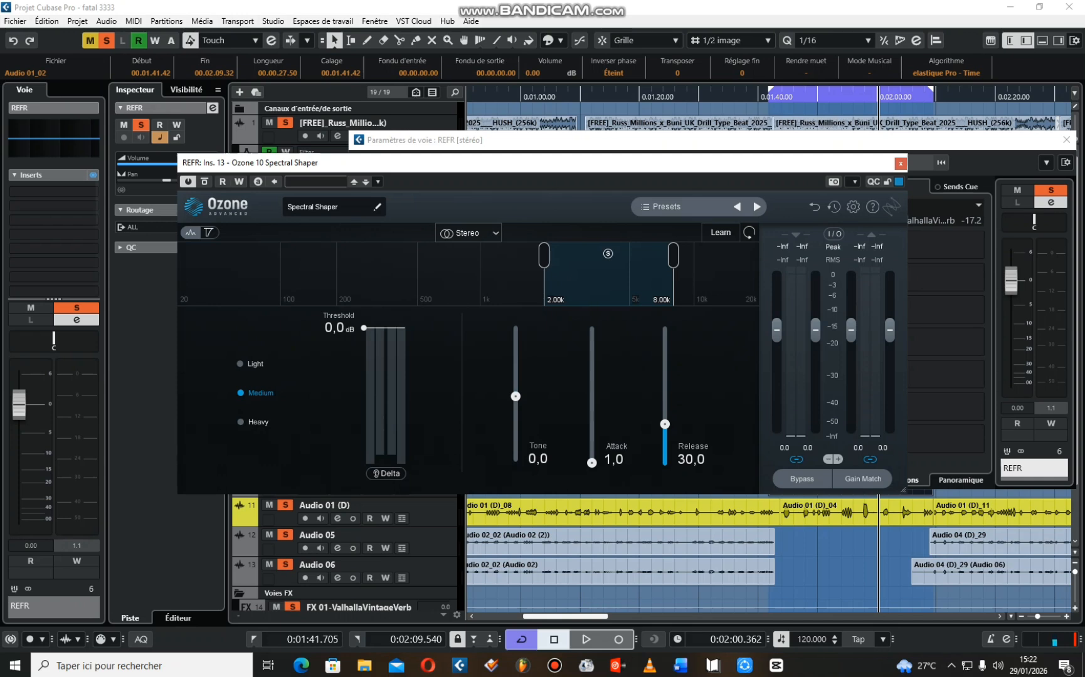
Apply the Darken Lead Vox preset in Spectral Shaper, play the refrain from near its start and close the preset manager
{"action": "key", "text": "space"}
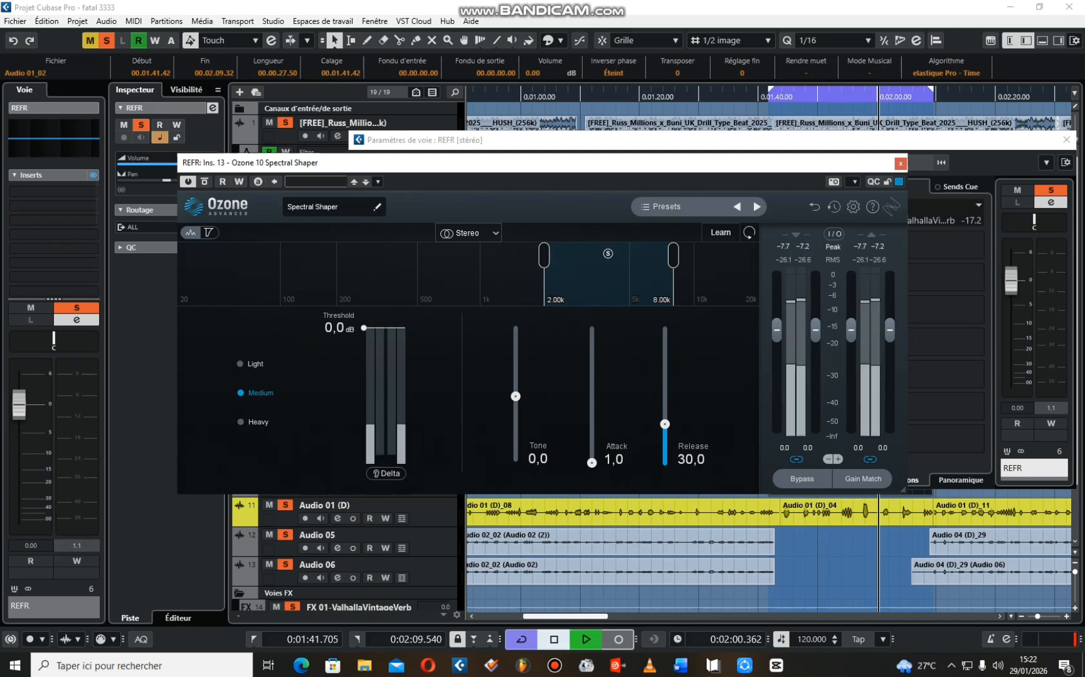
{"action": "left_click", "coordinate": [665, 206]}
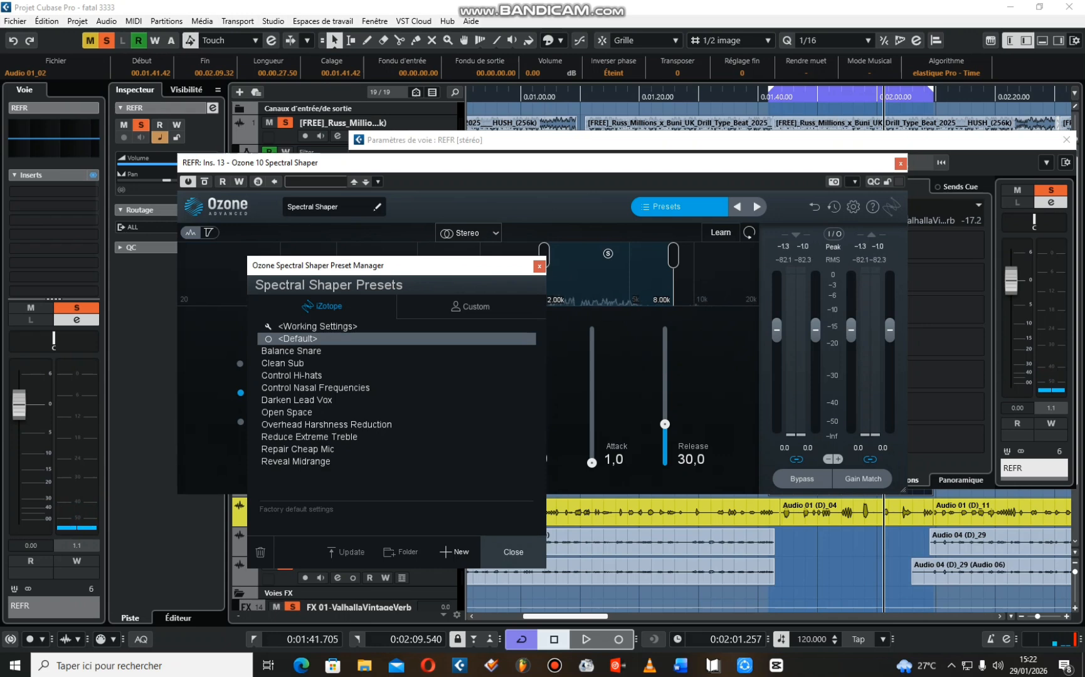
{"action": "left_click", "coordinate": [773, 97]}
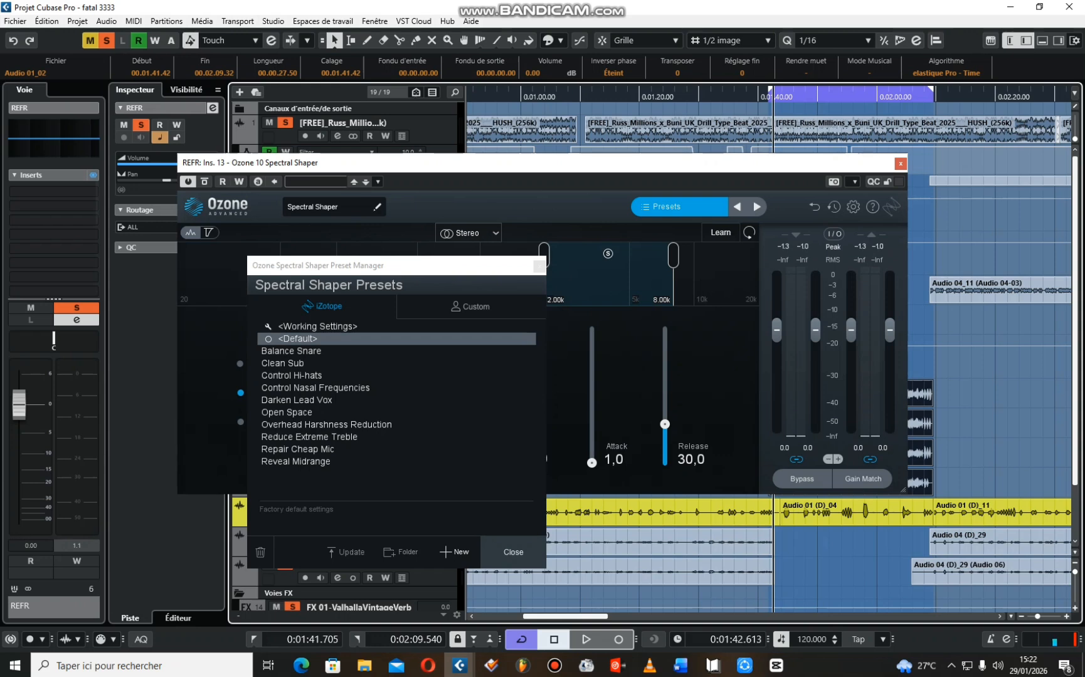
{"action": "left_click", "coordinate": [297, 400]}
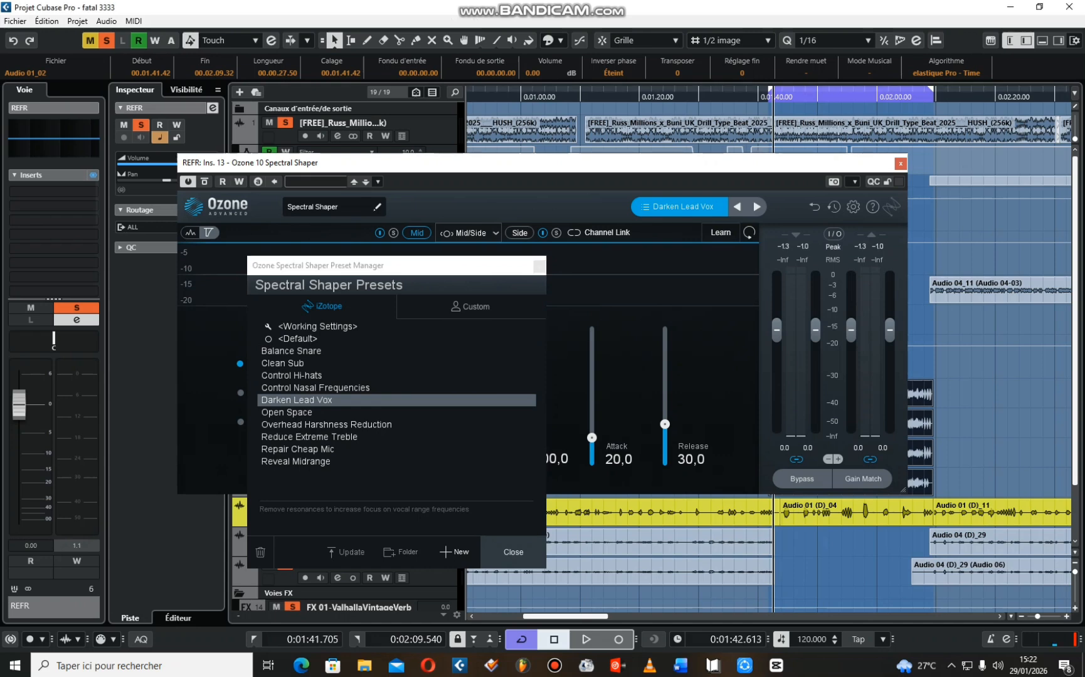
{"action": "key", "text": "space"}
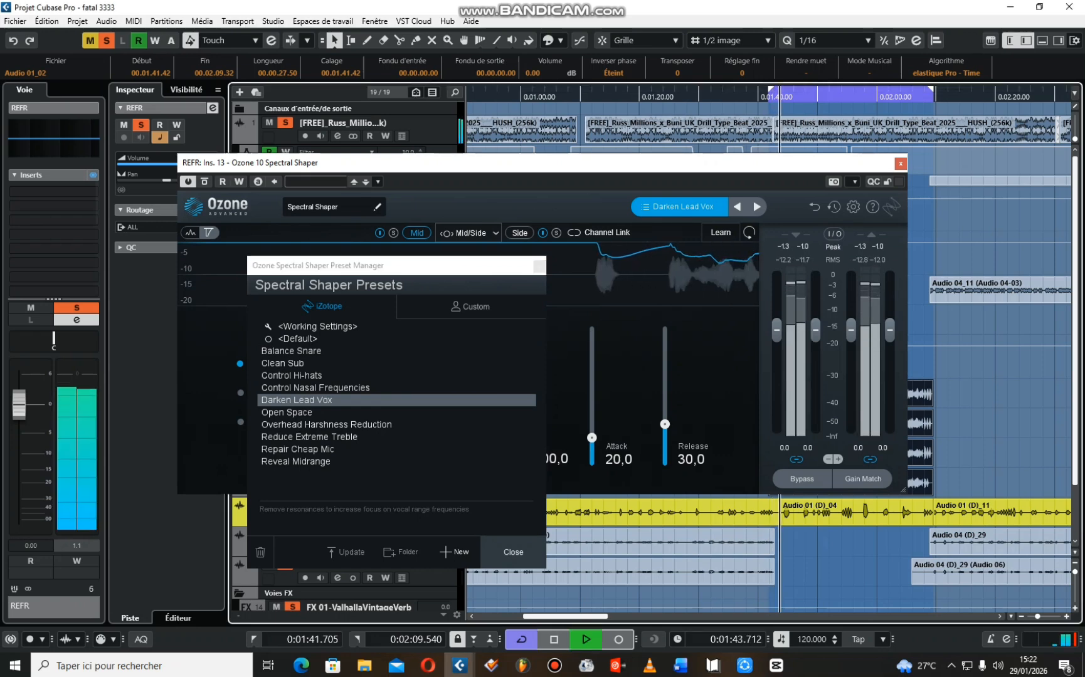
{"action": "left_click", "coordinate": [513, 552]}
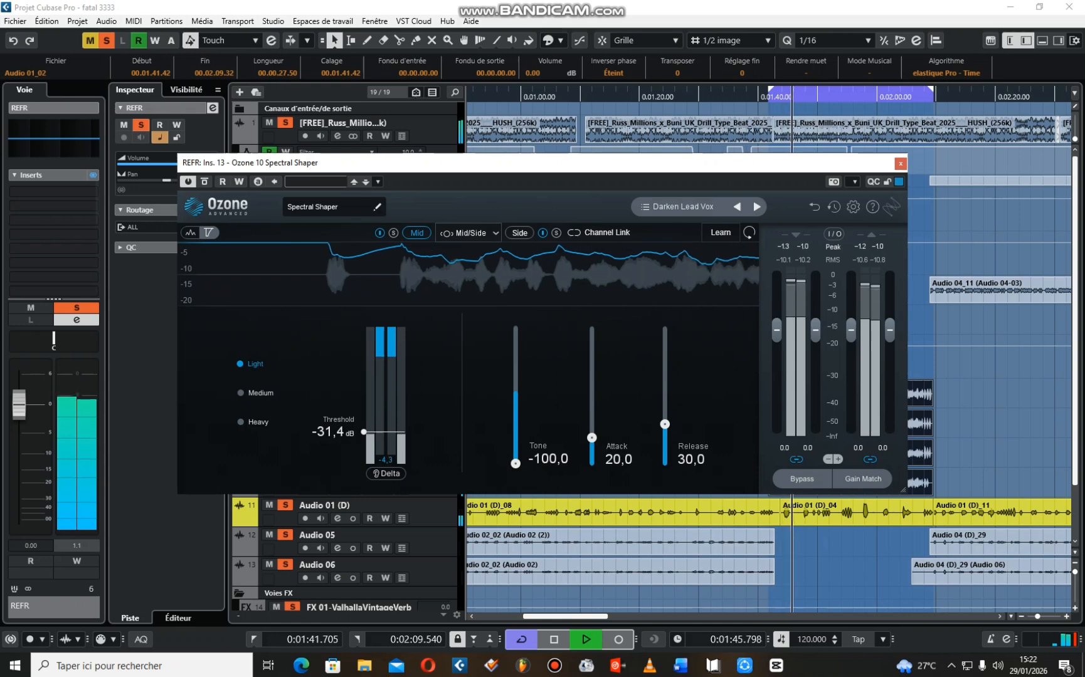
Listen to more of the refrain through Spectral Shaper, pausing and resuming playback, and close the plug-in window
{"action": "key", "text": "space"}
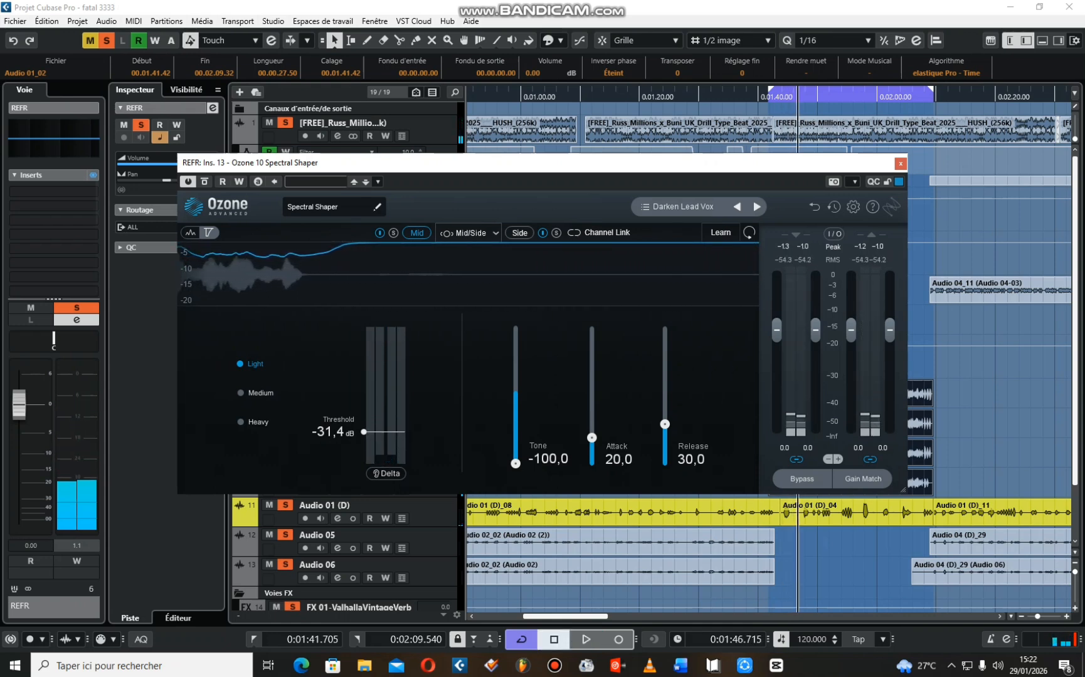
{"action": "key", "text": "space"}
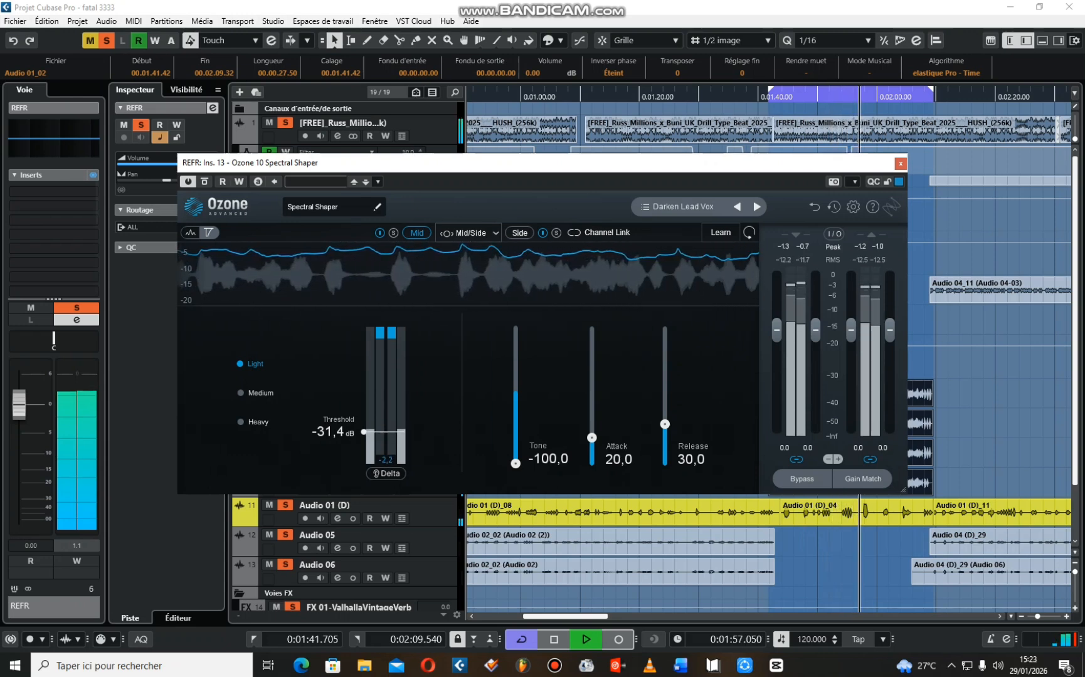
{"action": "key", "text": "space"}
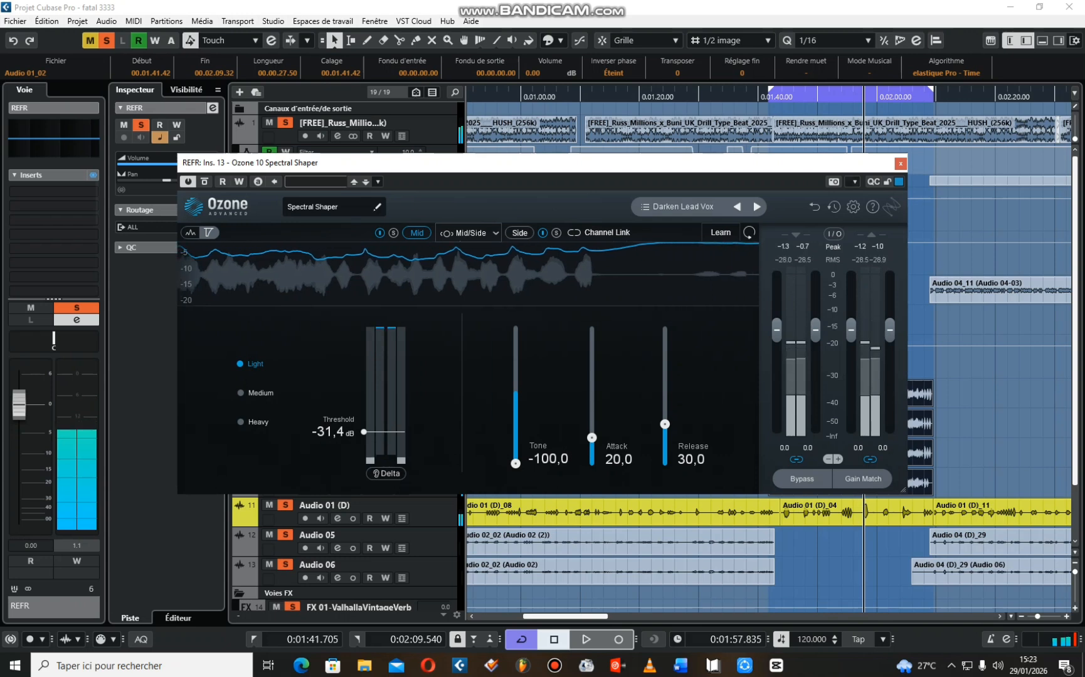
{"action": "left_click", "coordinate": [901, 163]}
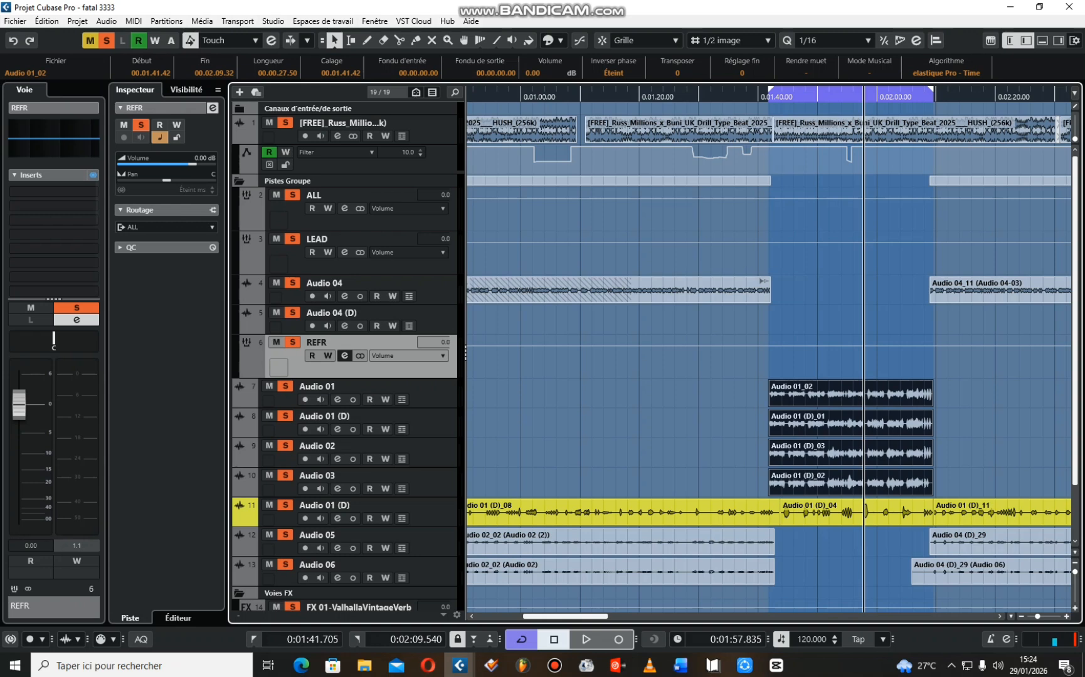
Play the refrain with the beat from the start of the loop range and bring the whole song arrangement into view
{"action": "left_click", "coordinate": [769, 98]}
{"action": "key", "text": "space"}
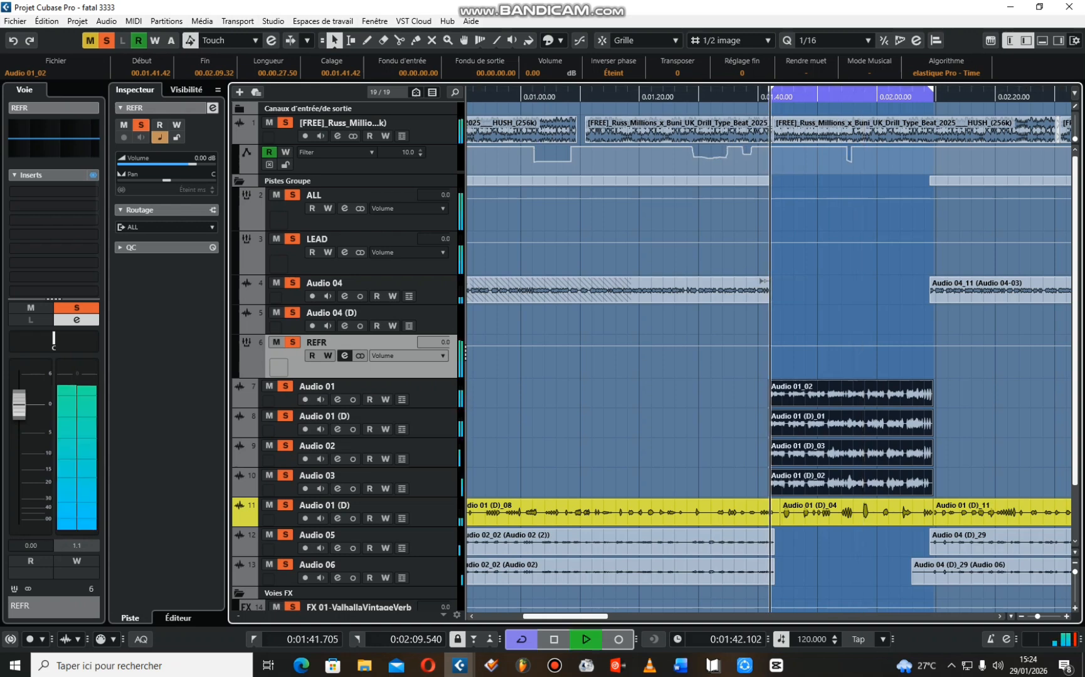
{"action": "key", "text": "g"}
{"action": "key", "text": "g"}
{"action": "key", "text": "g"}
{"action": "key", "text": "g"}
{"action": "key", "text": "g"}
{"action": "key", "text": "g"}
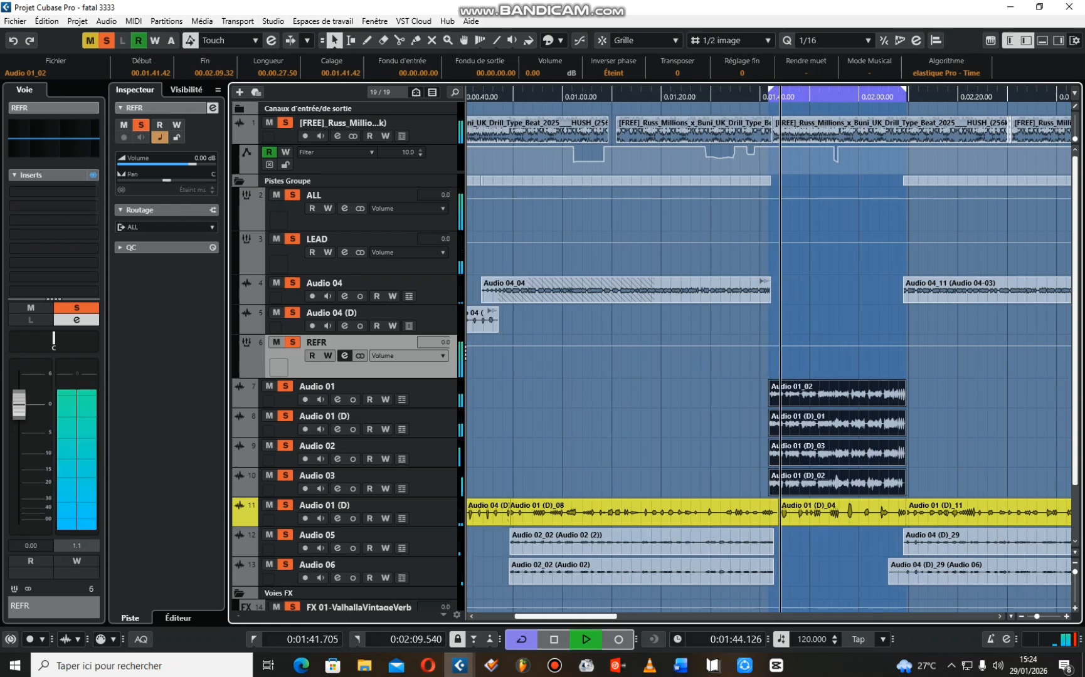
{"action": "key", "text": "g"}
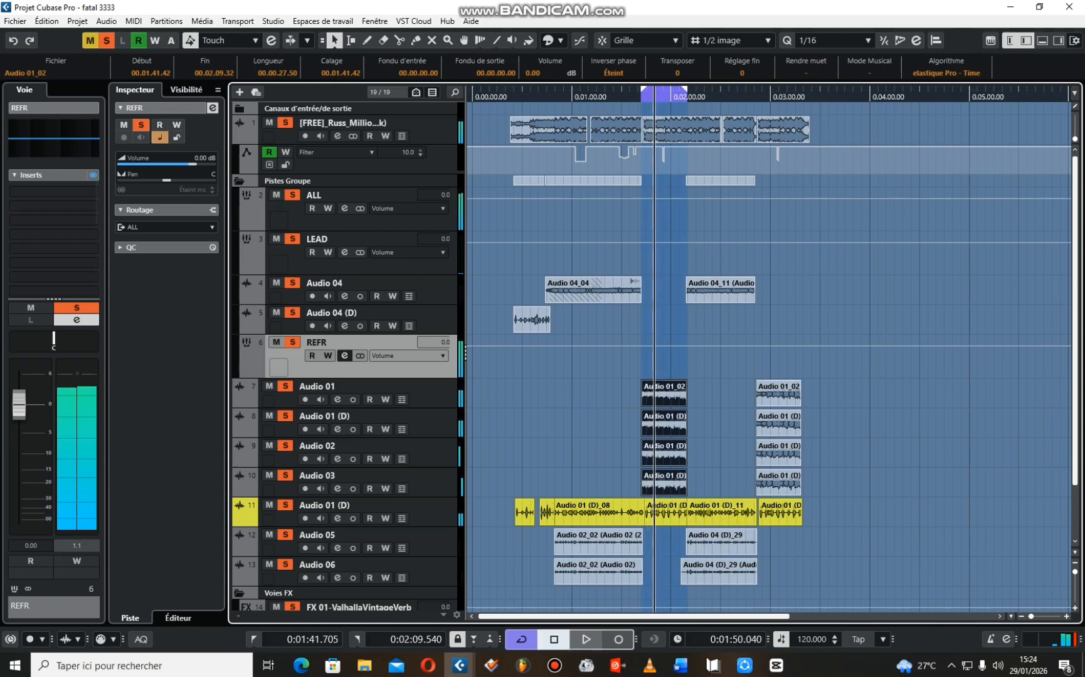
{"action": "mouse_move", "coordinate": [555, 665]}
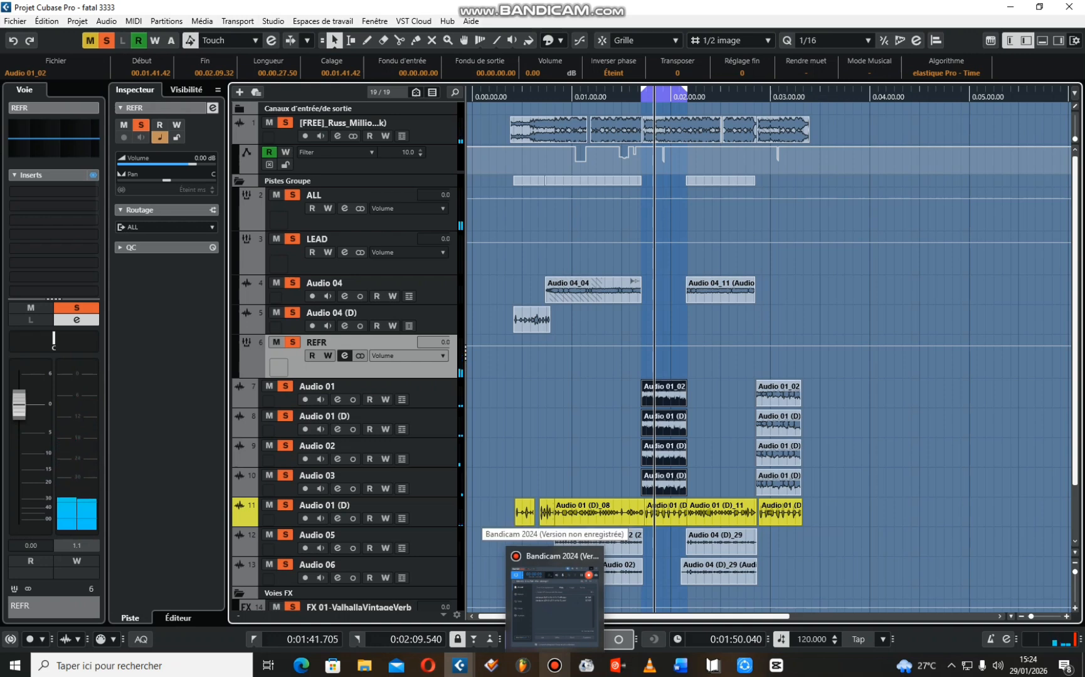
{"action": "left_click", "coordinate": [555, 666]}
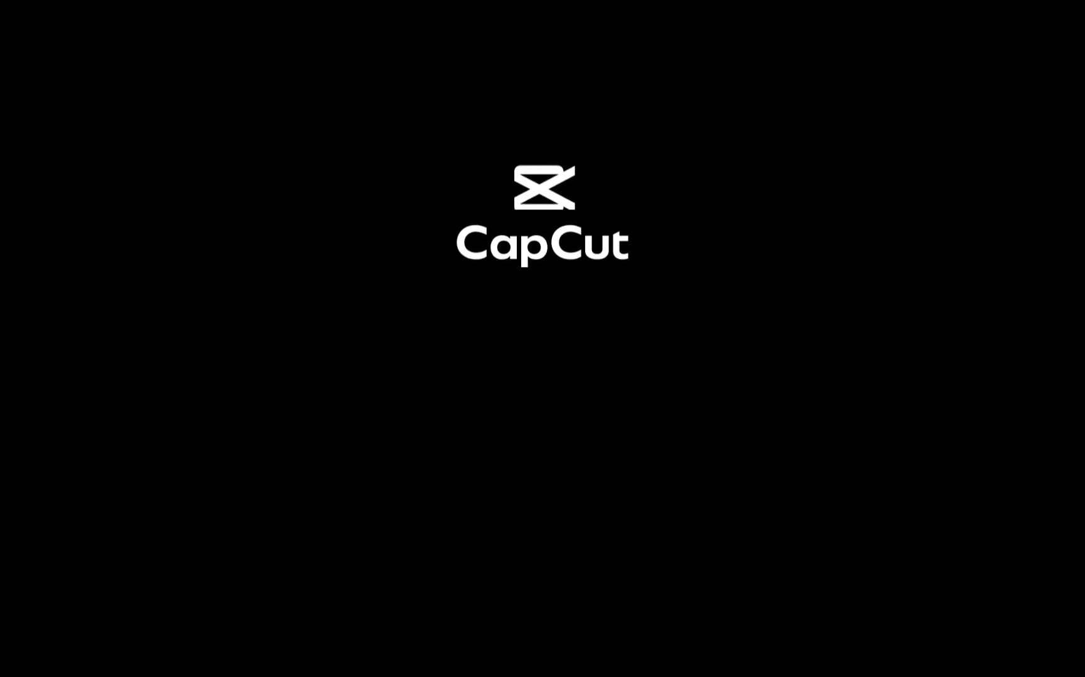